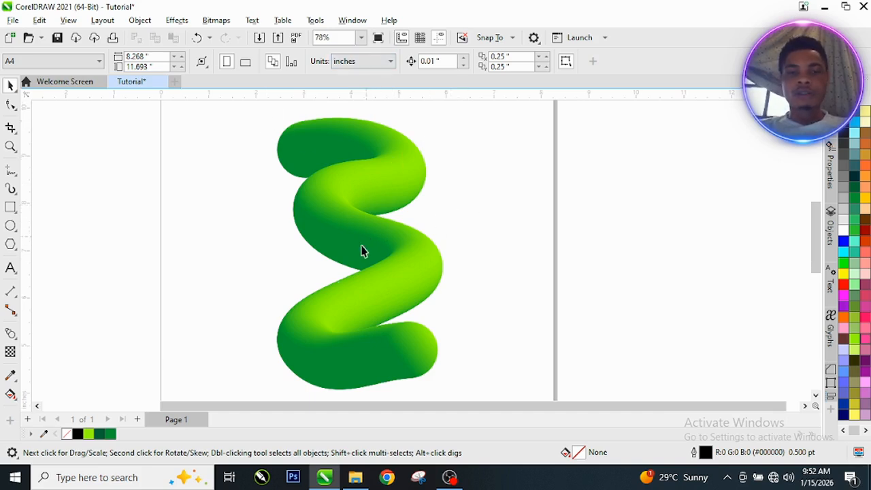
# Step: Marquee-select the green tube blend and move it off the page to the left
pyautogui.scroll(-2, 341, 278)
pyautogui.scroll(2, 327, 285)
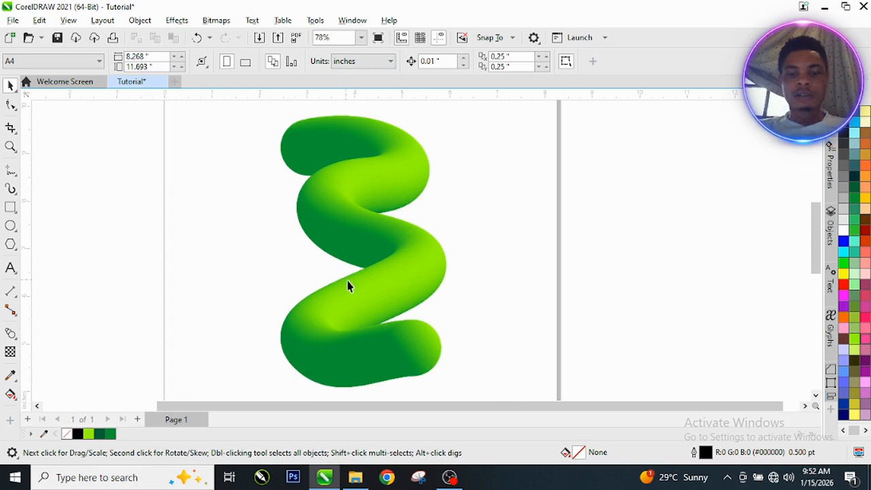
pyautogui.scroll(-1, 228, 240)
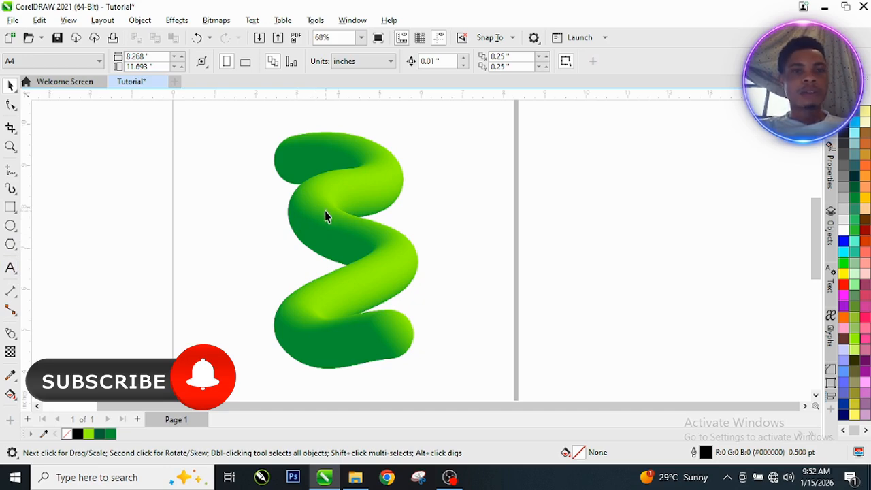
pyautogui.scroll(-1, 307, 196)
pyautogui.scroll(-1, 197, 168)
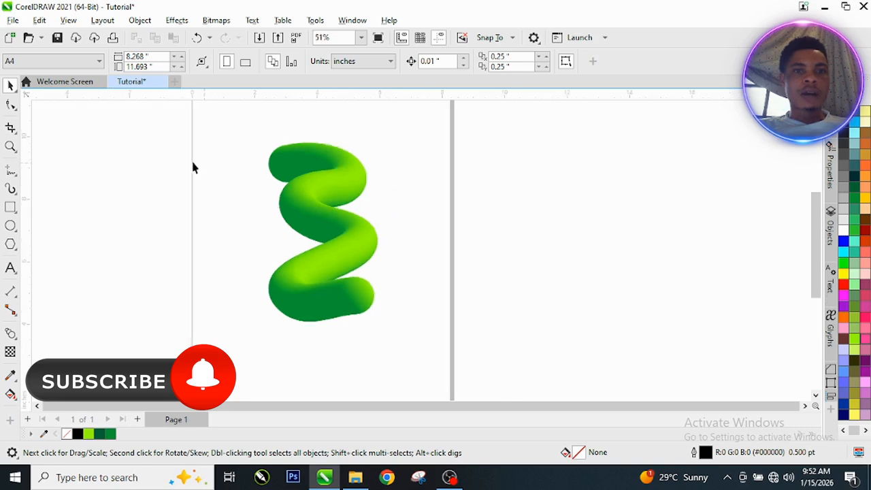
pyautogui.moveTo(403, 315); pyautogui.dragTo(437, 334)
pyautogui.scroll(-2, 359, 214)
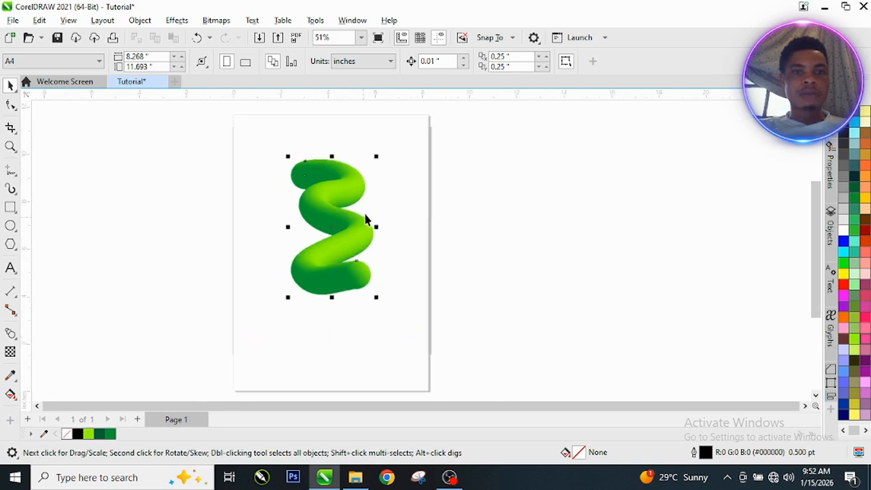
pyautogui.moveTo(334, 222); pyautogui.dragTo(132, 212)
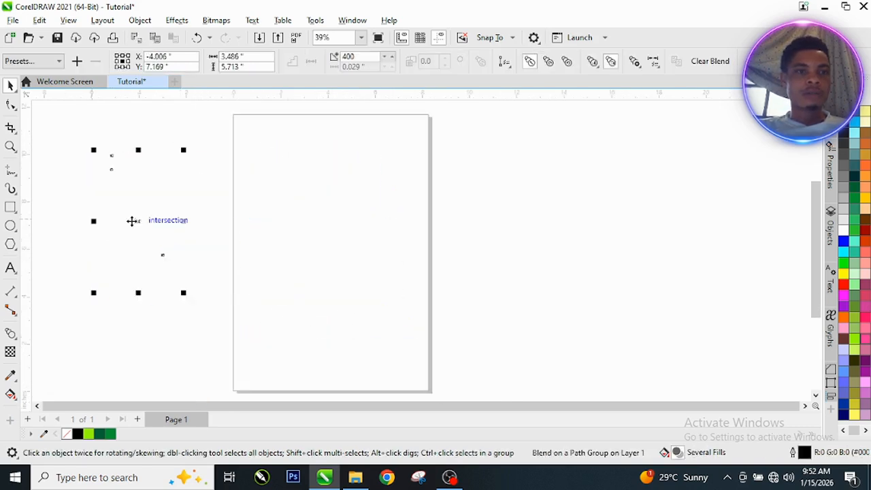
# Step: Switch to the Ellipse tool (F7)
pyautogui.scroll(5, 131, 205)
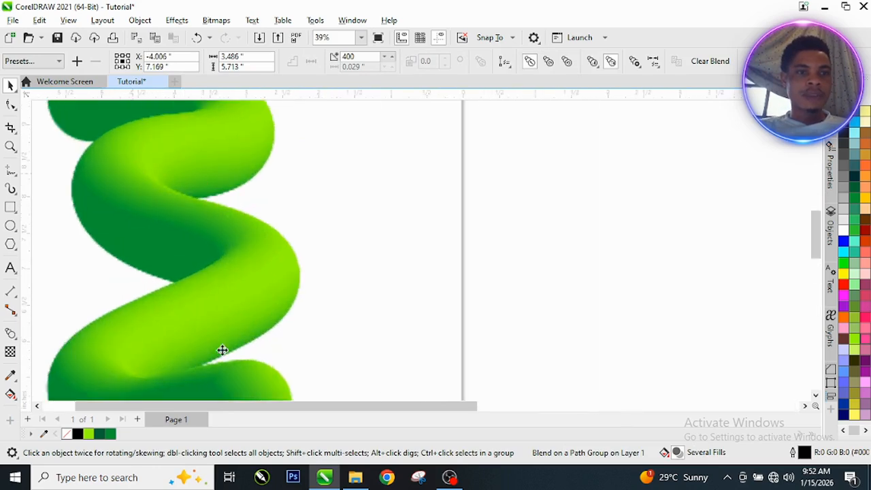
pyautogui.scroll(-1, 176, 176)
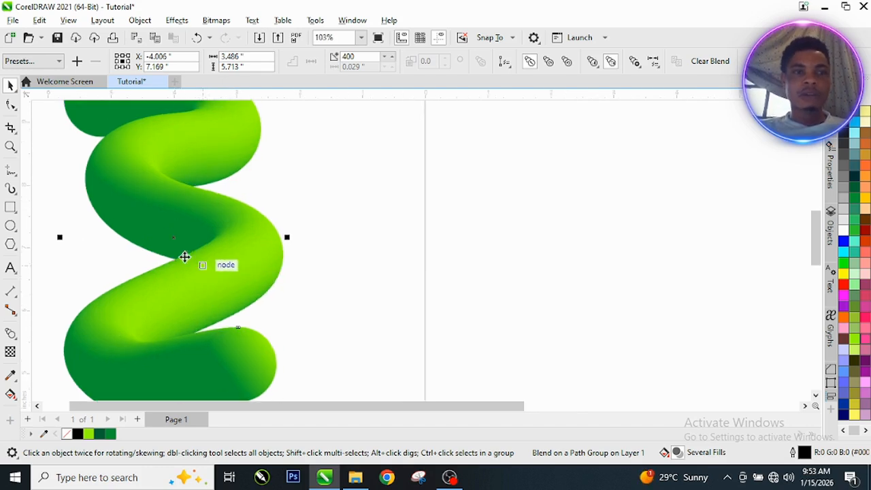
pyautogui.click(11, 227)
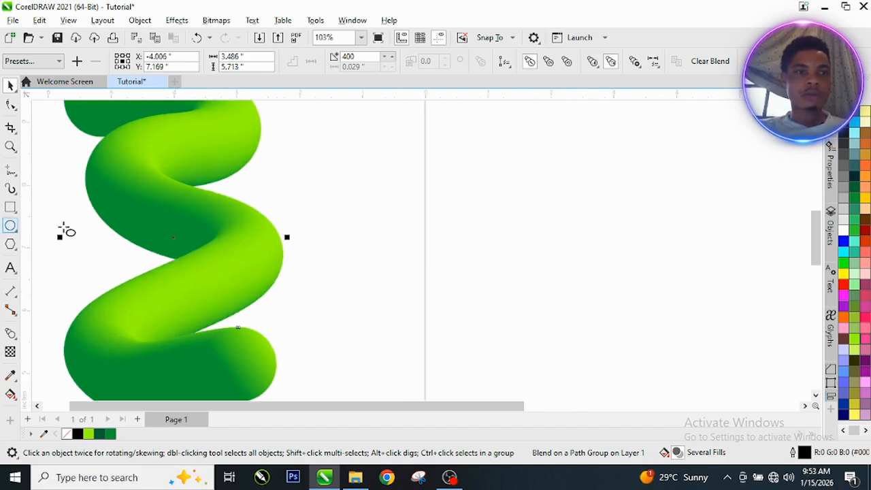
pyautogui.scroll(-1, 277, 233)
# Step: Draw a perfect circle about 3.009 inches across and shift it up and left on the page
pyautogui.scroll(-1, 394, 234)
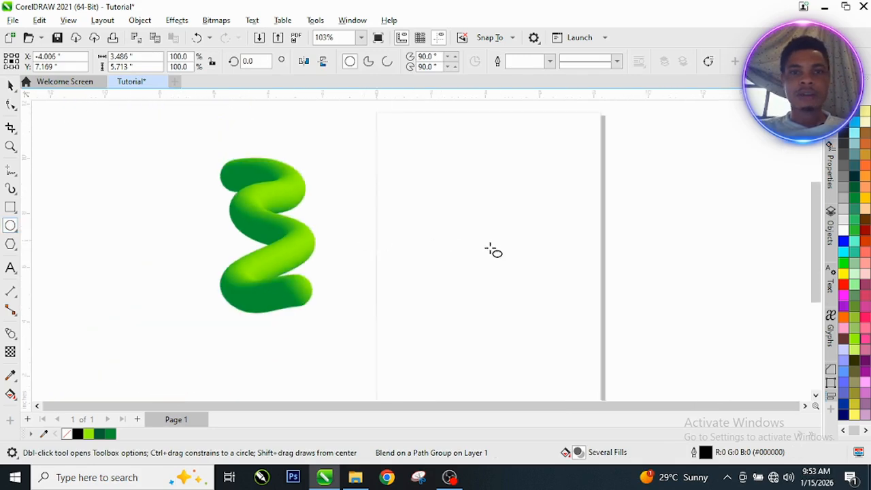
pyautogui.scroll(1, 568, 238)
pyautogui.click(419, 192)
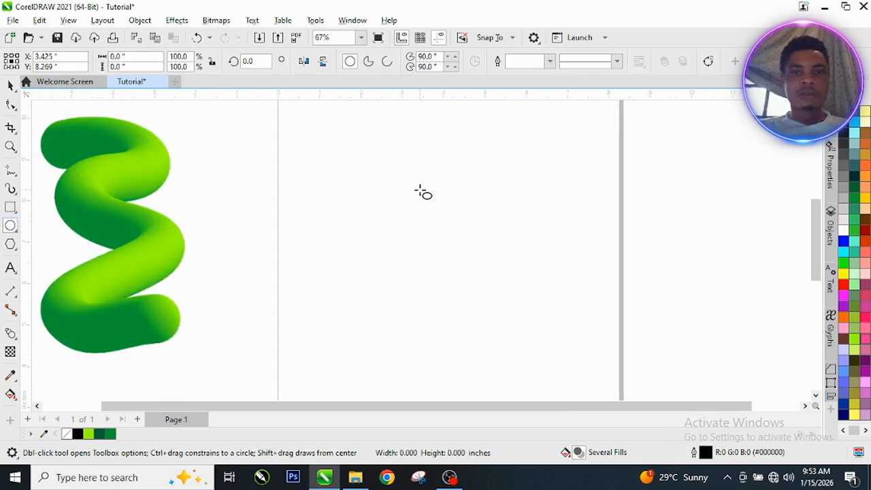
pyautogui.moveTo(420, 191); pyautogui.dragTo(463, 317)
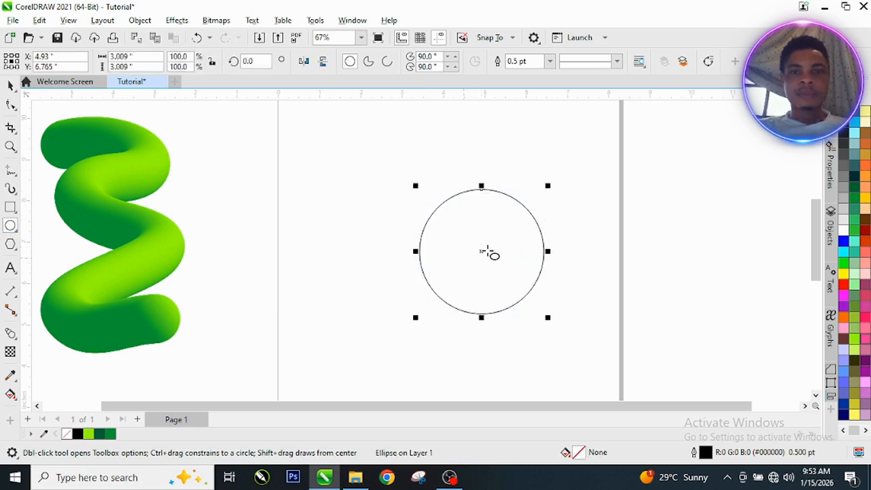
pyautogui.press('space')
pyautogui.moveTo(482, 251); pyautogui.dragTo(444, 215)
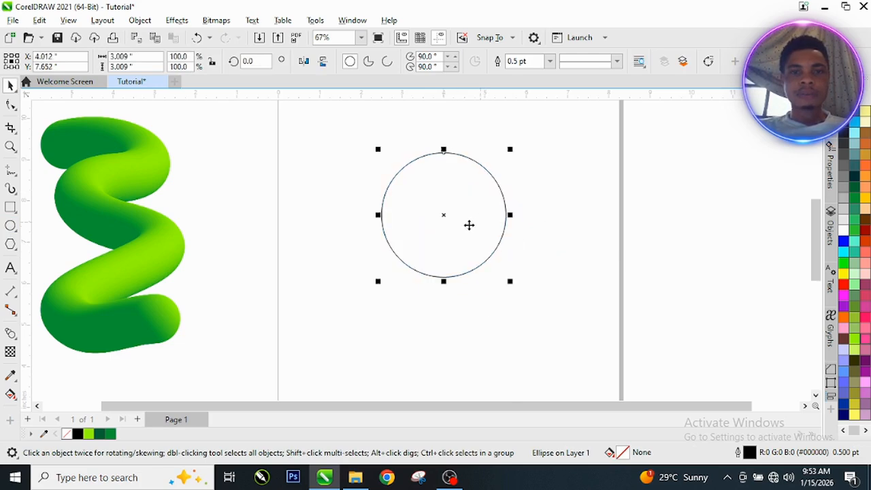
pyautogui.scroll(1, 511, 166)
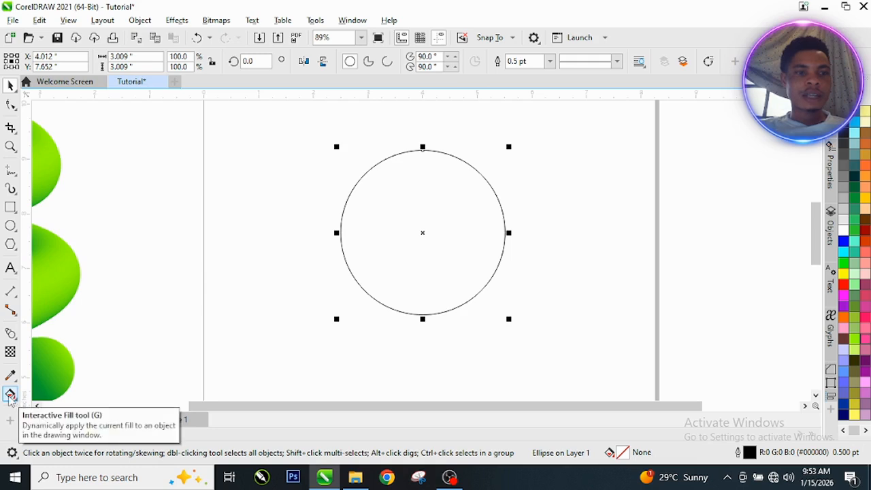
# Step: Drag a black-to-white linear fountain fill across the circle with the Interactive Fill tool
pyautogui.click(10, 394)
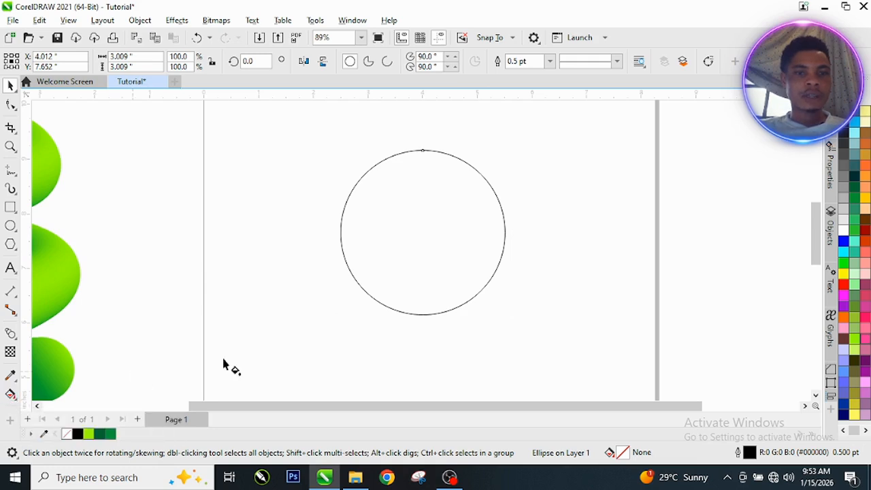
pyautogui.moveTo(371, 250); pyautogui.dragTo(474, 234)
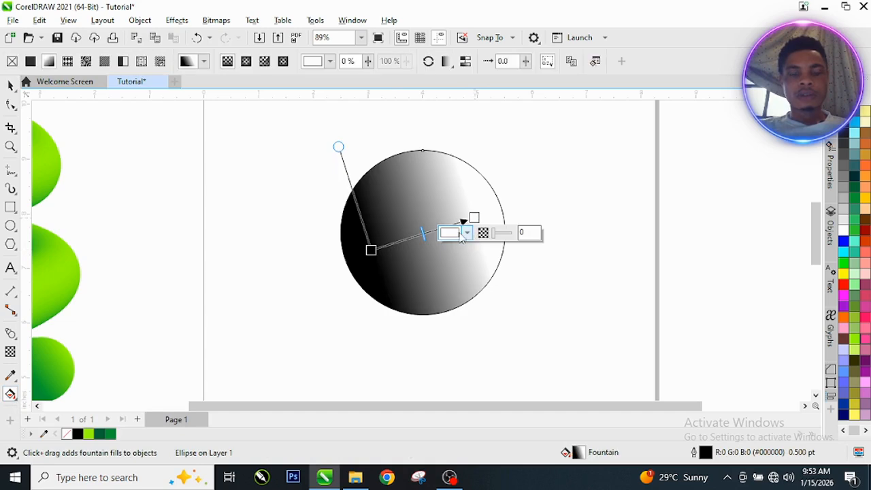
pyautogui.press('space')
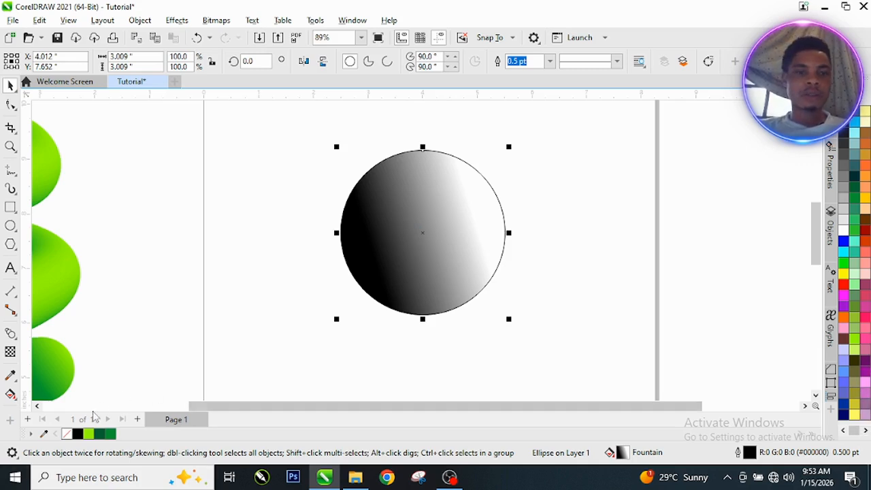
# Step: Recolour the gradient with a light green end node and a forest green start node
pyautogui.click(9, 395)
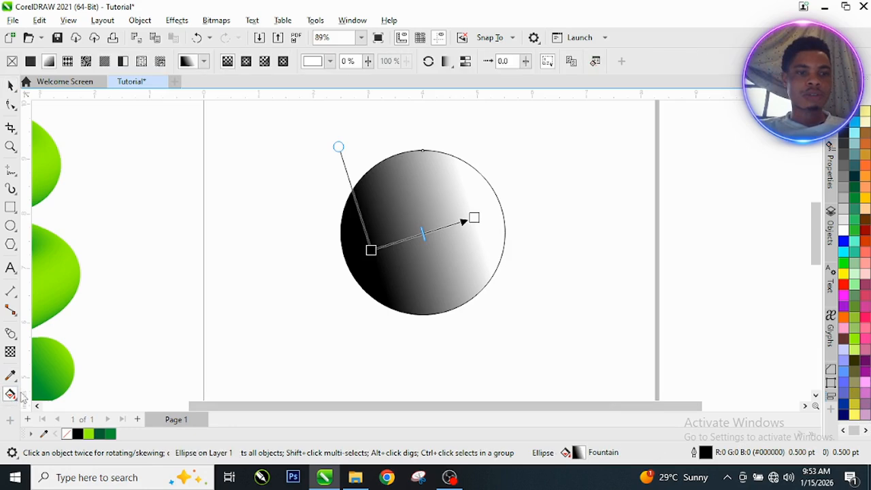
pyautogui.click(474, 217)
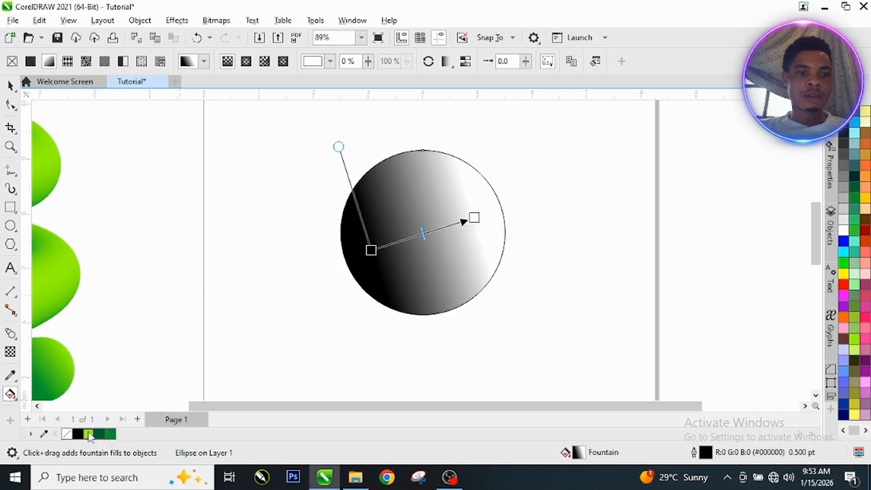
pyautogui.click(88, 434)
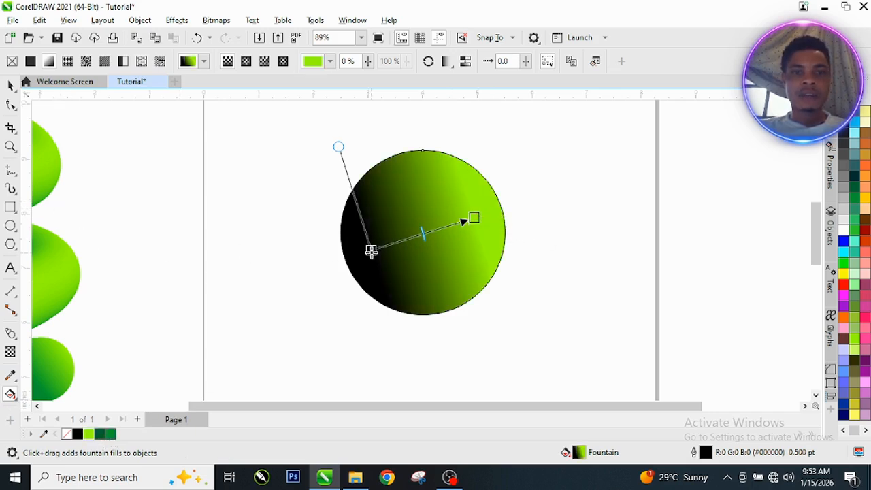
pyautogui.click(370, 251)
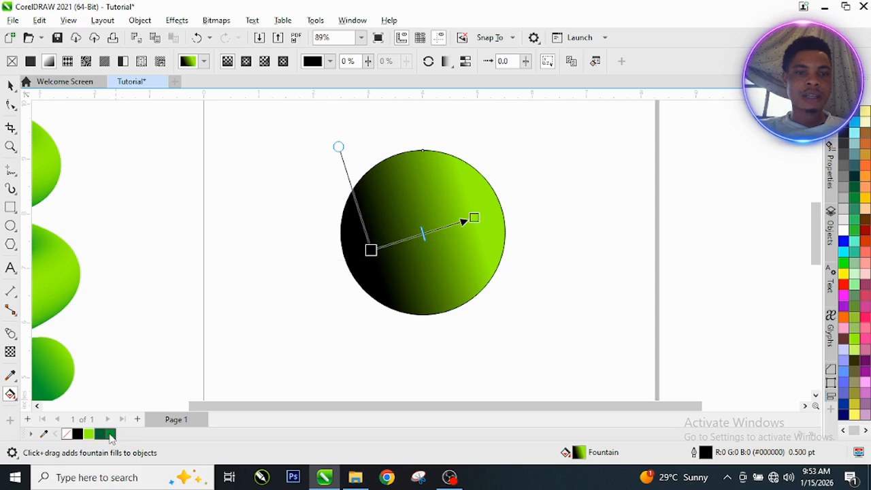
pyautogui.click(110, 435)
pyautogui.click(101, 435)
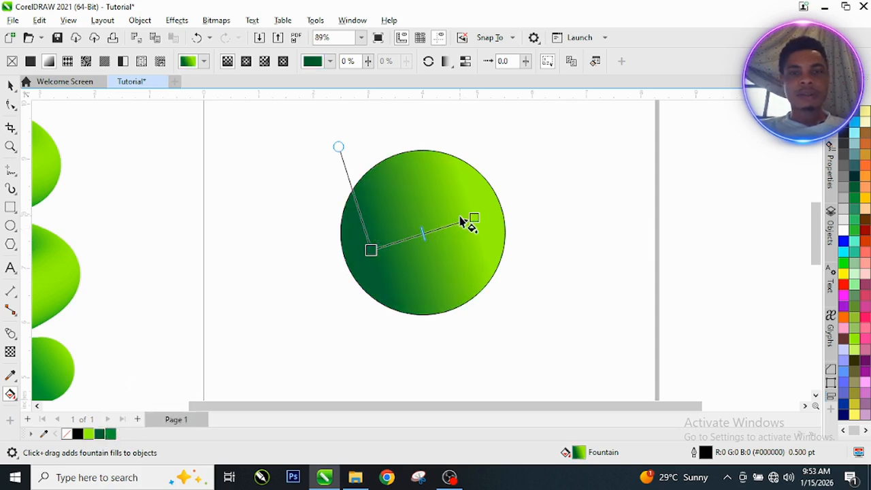
pyautogui.press('space')
pyautogui.scroll(2, 462, 141)
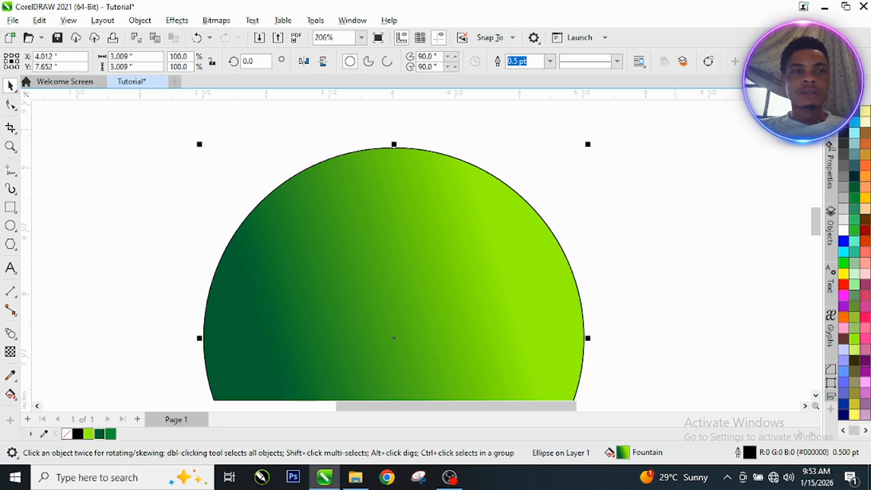
# Step: Set the circle's outline to No Color, then reselect the circle
pyautogui.rightClick(66, 436)
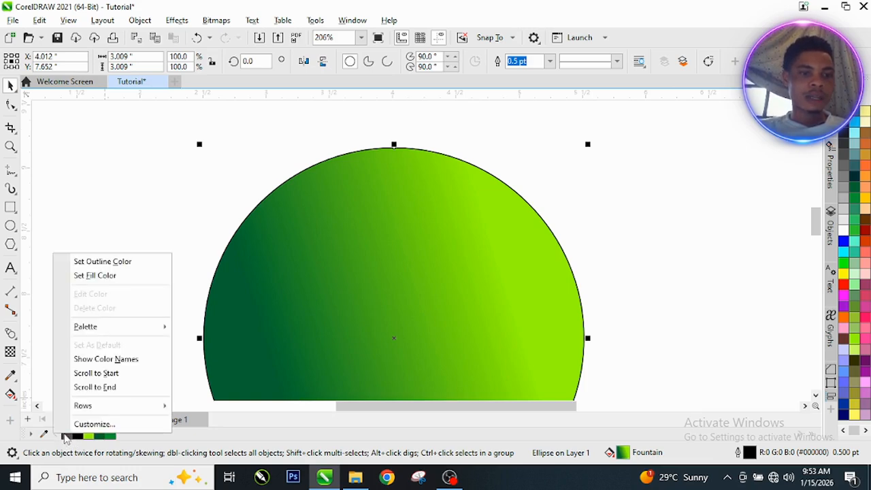
pyautogui.click(111, 267)
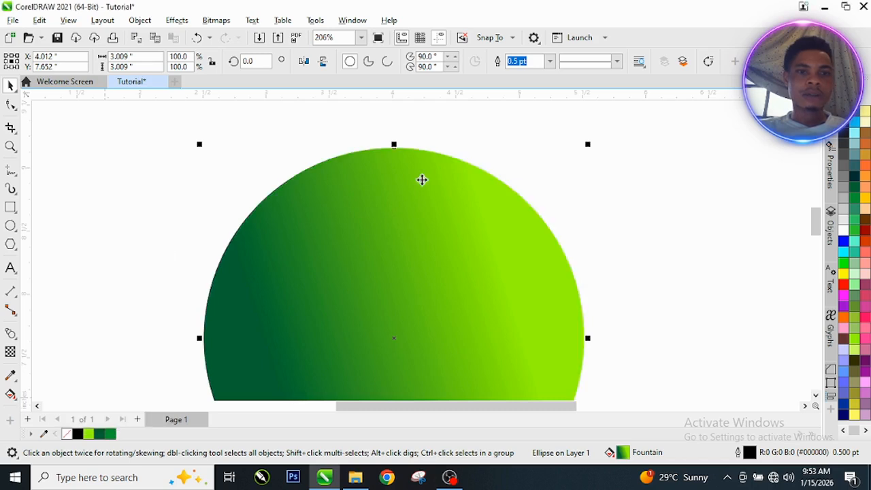
pyautogui.press('g')
pyautogui.press('space')
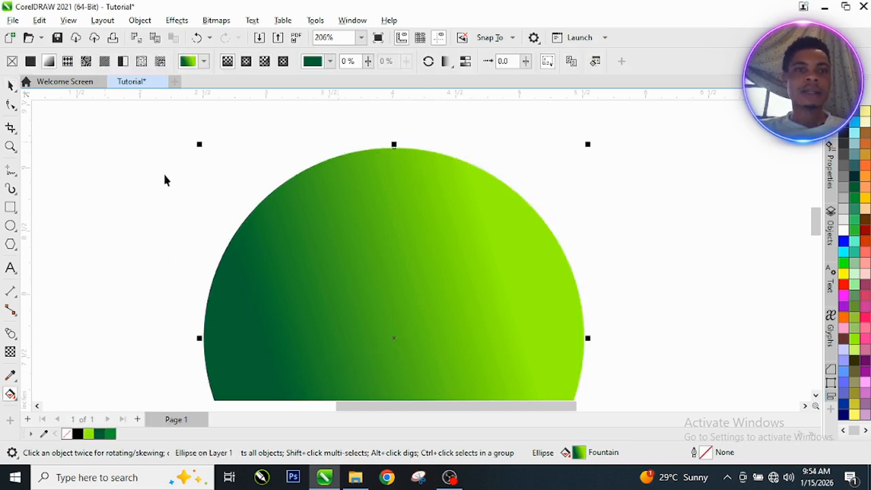
pyautogui.scroll(-3, 401, 161)
pyautogui.scroll(-2, 417, 213)
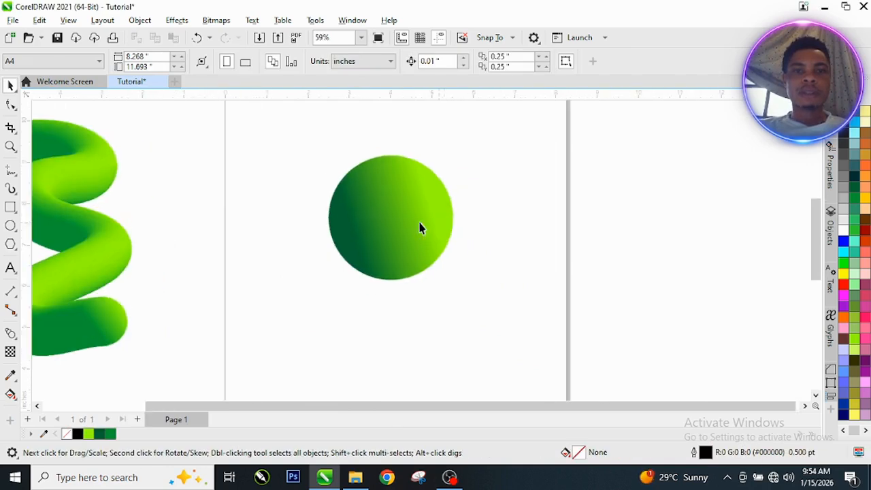
pyautogui.click(421, 219)
# Step: Scale the gradient circle down to 0.56 inches around its centre
pyautogui.moveTo(456, 151); pyautogui.dragTo(409, 204)
pyautogui.scroll(1, 422, 201)
pyautogui.scroll(2, 402, 216)
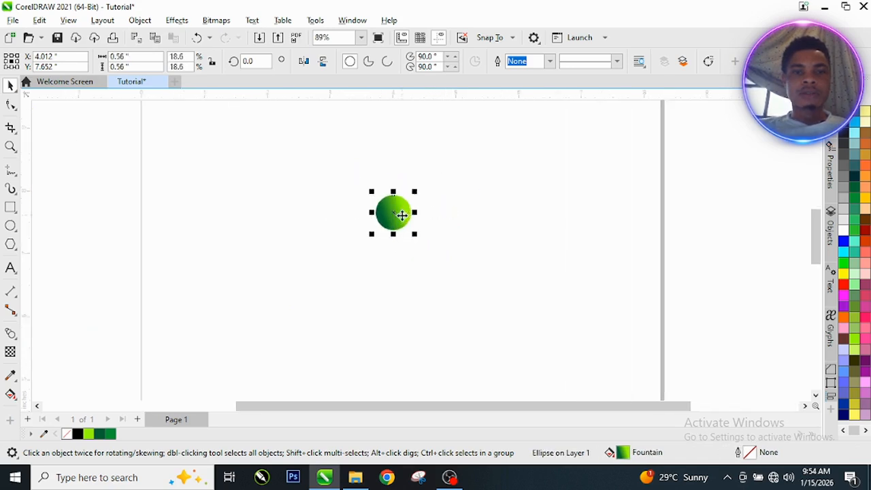
pyautogui.scroll(1, 391, 221)
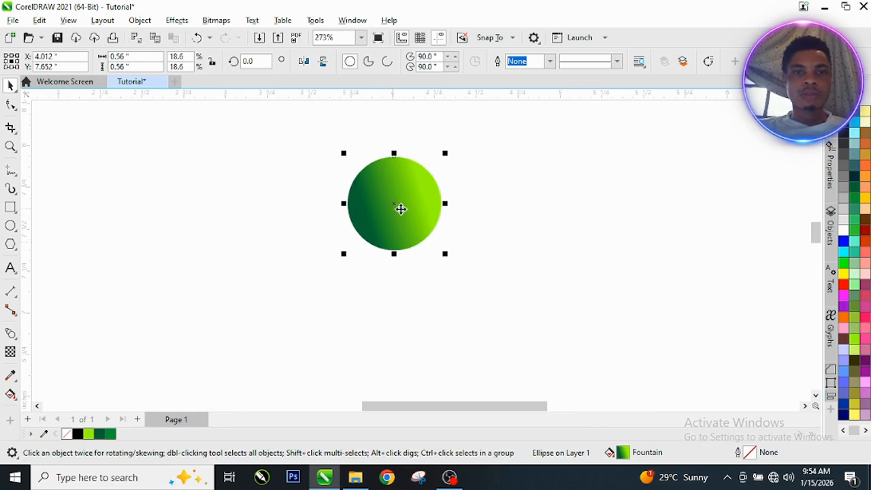
pyautogui.scroll(-1, 395, 204)
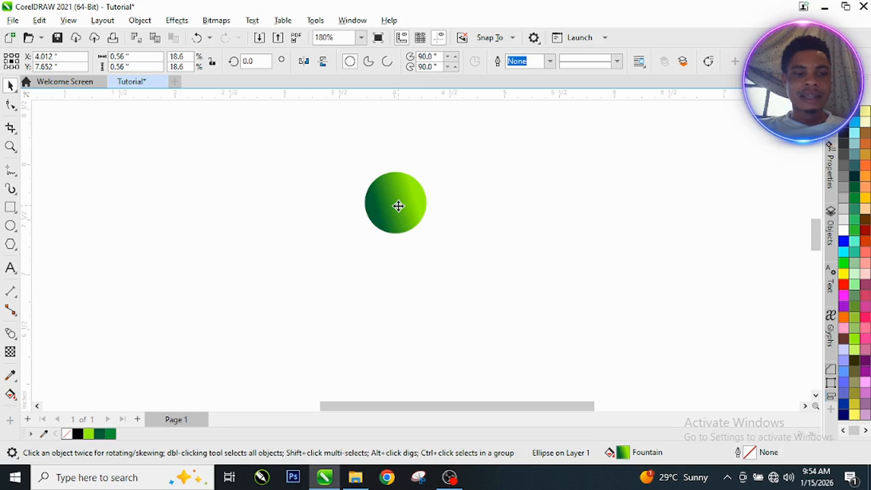
# Step: Drop a duplicate of the circle directly below it and reselect the upper circle
pyautogui.moveTo(397, 208); pyautogui.dragTo(379, 364)
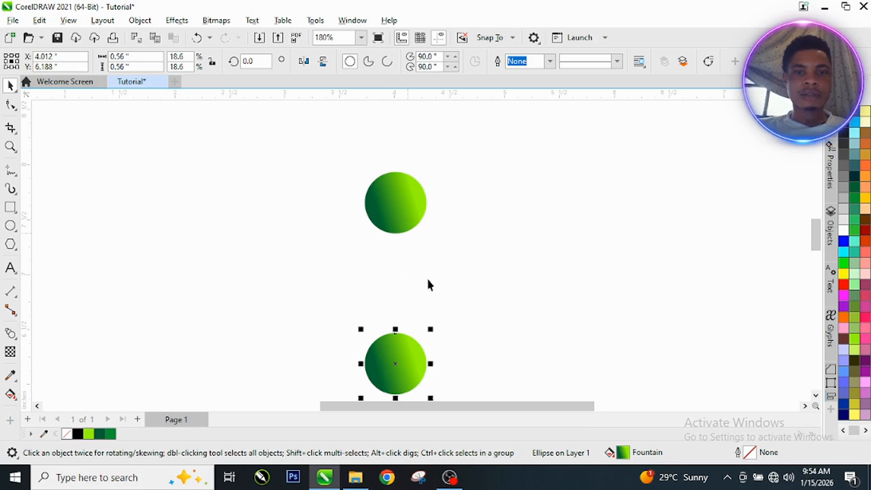
pyautogui.scroll(2, 402, 360)
pyautogui.scroll(-1, 402, 359)
pyautogui.click(428, 165)
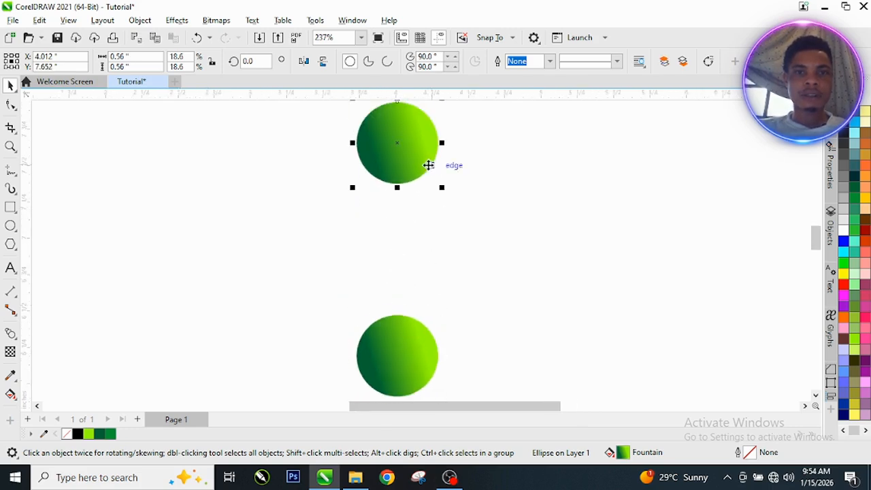
pyautogui.scroll(-1, 443, 251)
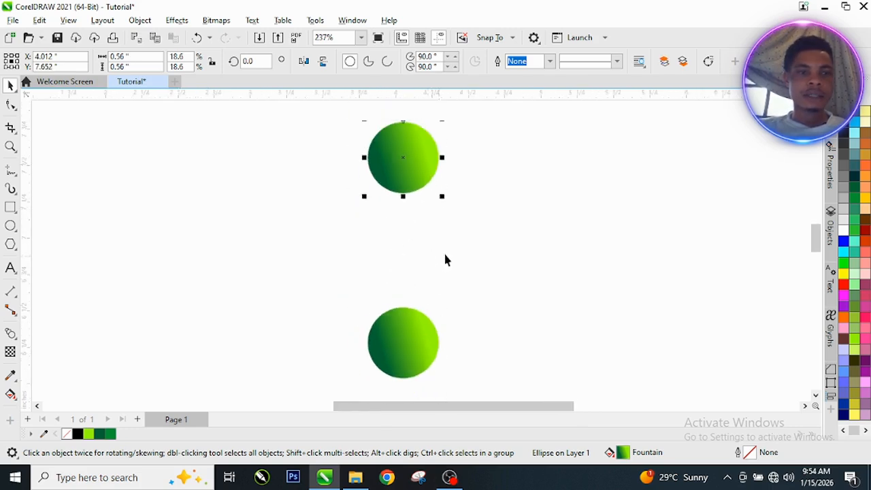
pyautogui.click(11, 333)
pyautogui.click(15, 340)
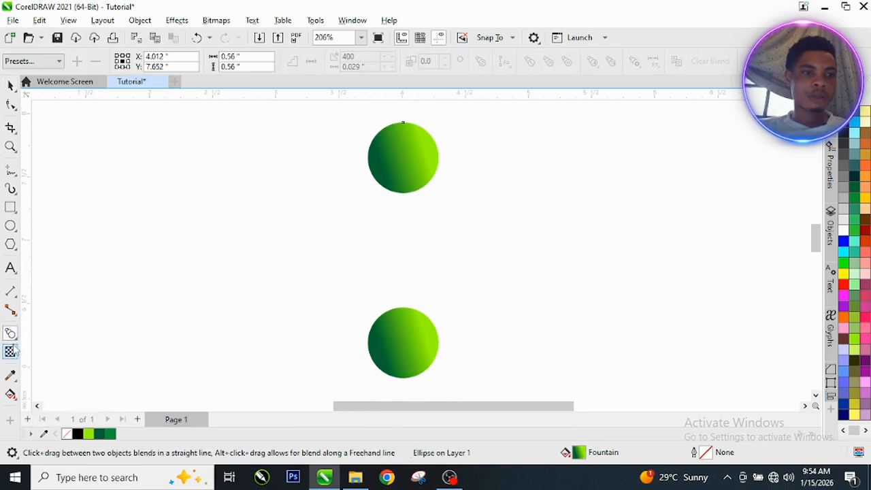
# Step: Blend the top circle into the bottom one in 20 steps and move the capsule right
pyautogui.click(17, 343)
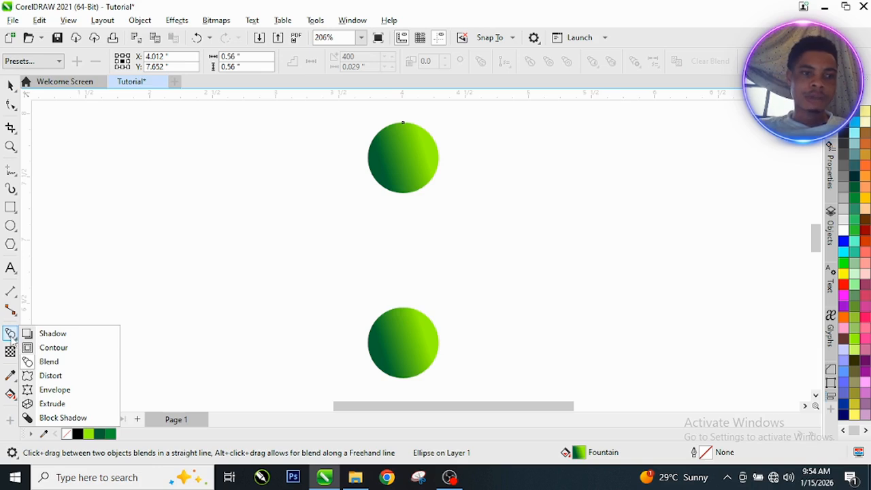
pyautogui.click(49, 361)
pyautogui.moveTo(408, 159); pyautogui.dragTo(408, 336)
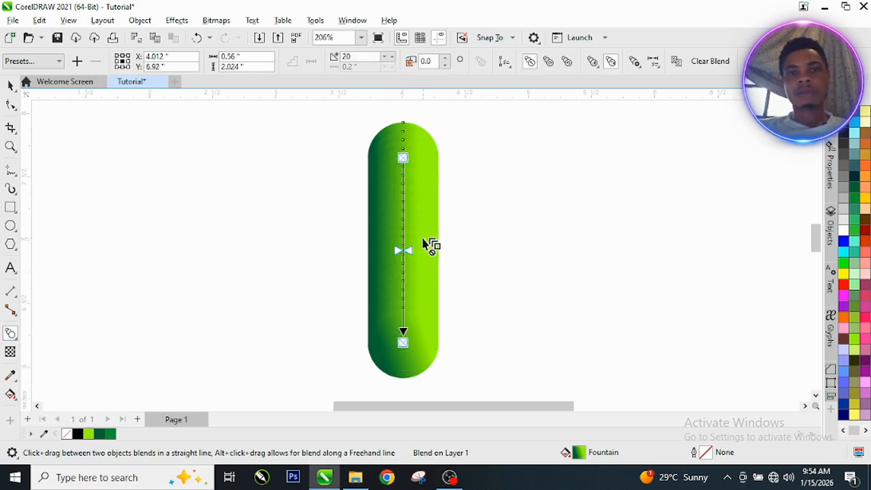
pyautogui.scroll(-2, 378, 204)
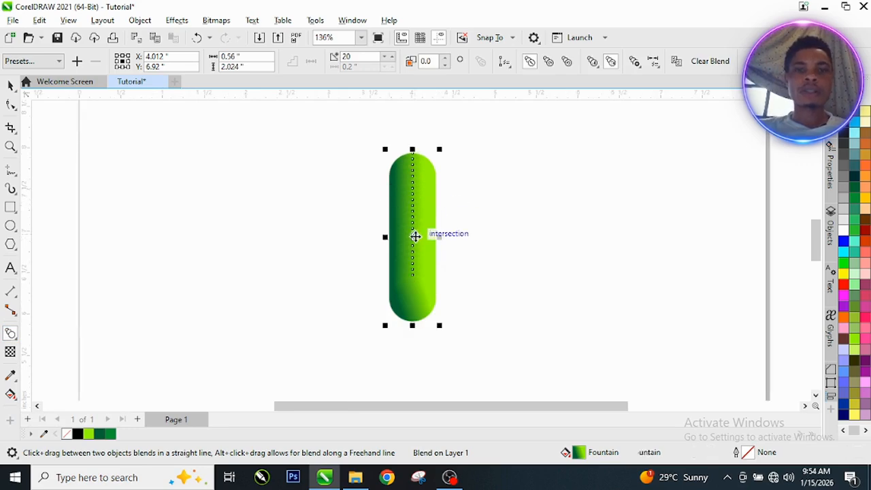
pyautogui.press('space')
pyautogui.moveTo(415, 236); pyautogui.dragTo(527, 229)
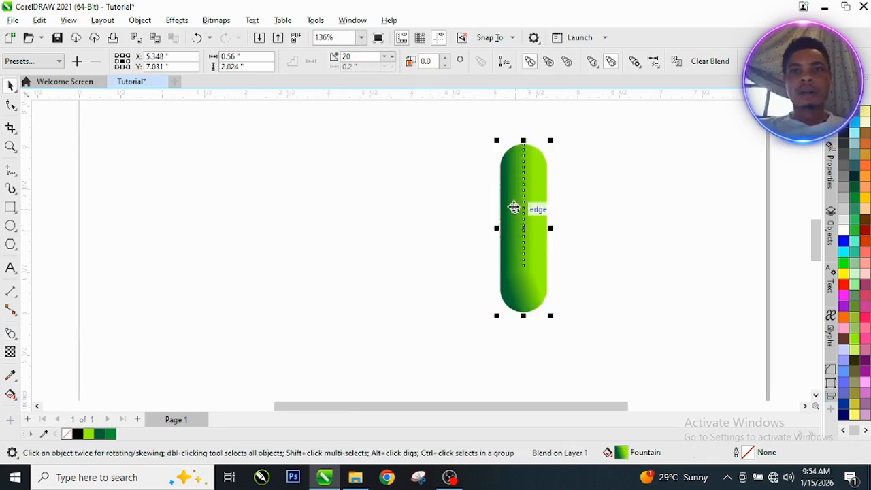
# Step: Choose the Freehand tool from the curve flyout
pyautogui.click(13, 170)
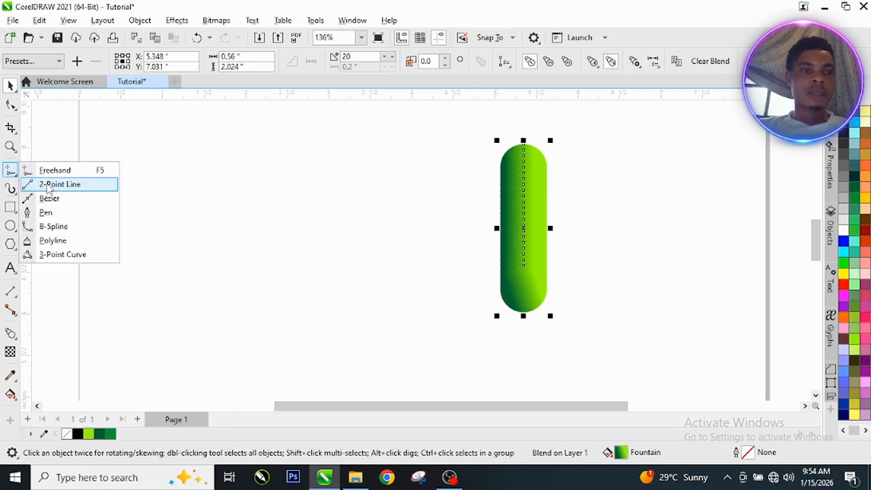
pyautogui.click(51, 171)
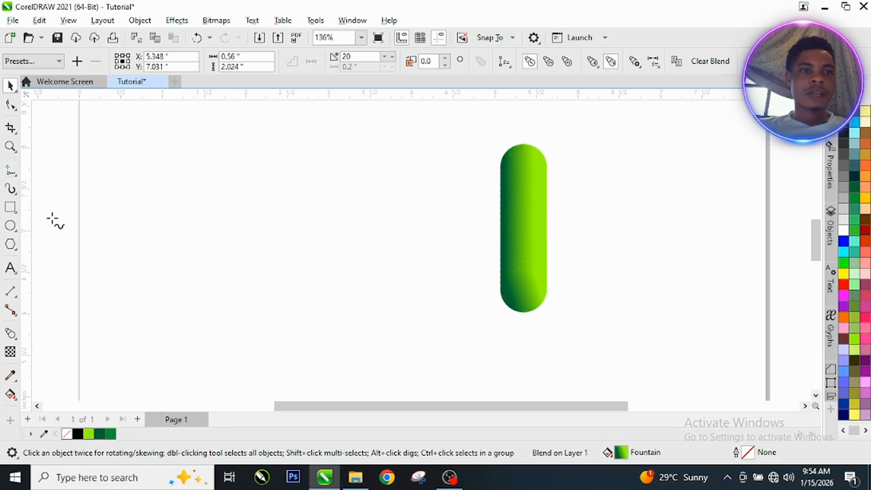
pyautogui.click(16, 177)
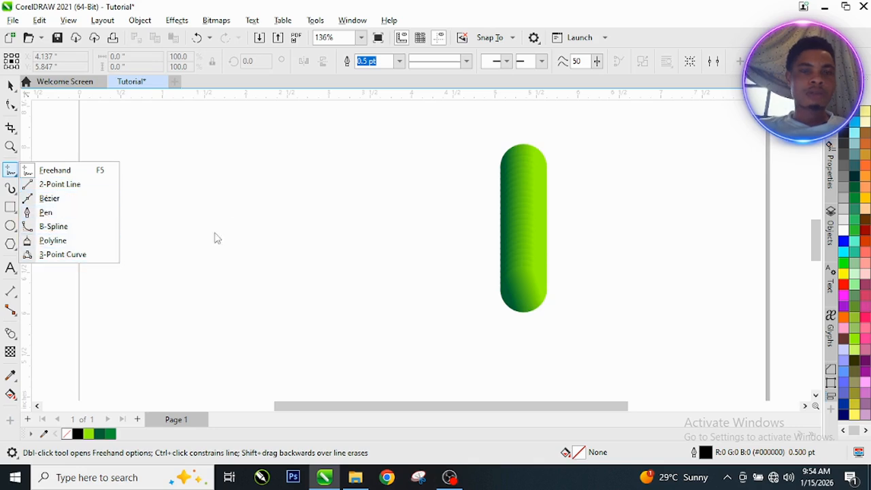
pyautogui.click(255, 175)
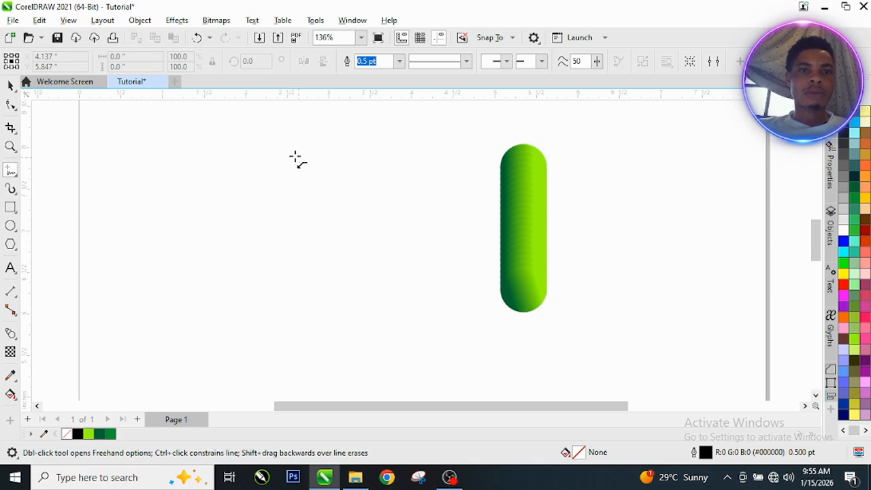
# Step: Draw a looping S-shaped wavy path of 12 nodes and smooth its left-loop kink
pyautogui.moveTo(248, 149); pyautogui.dragTo(223, 168)
pyautogui.moveTo(241, 207)
pyautogui.mouseDown()
pyautogui.moveTo(311, 223)
pyautogui.moveTo(318, 254)
pyautogui.moveTo(297, 297)
pyautogui.moveTo(180, 304)
pyautogui.moveTo(160, 270)
pyautogui.moveTo(177, 239)
pyautogui.moveTo(255, 294)
pyautogui.moveTo(296, 308)
pyautogui.moveTo(303, 338)
pyautogui.moveTo(234, 348)
pyautogui.moveTo(192, 359)
pyautogui.mouseUp()
pyautogui.scroll(1, 231, 317)
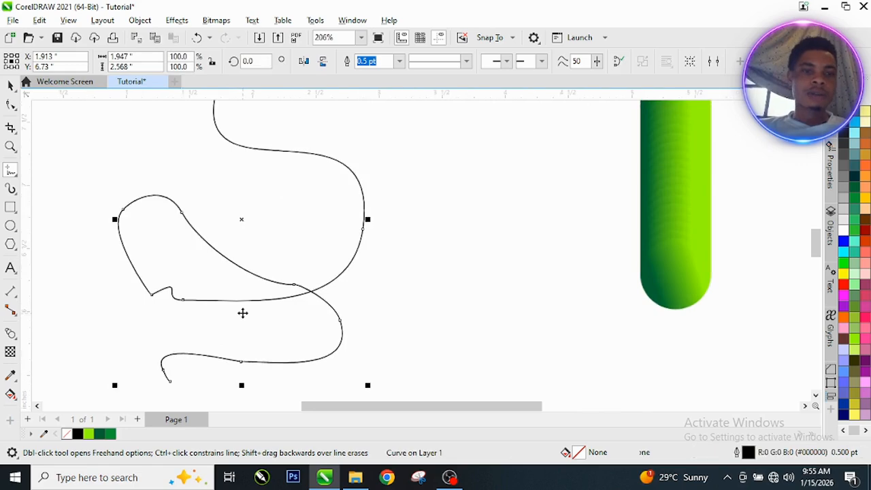
pyautogui.press('space')
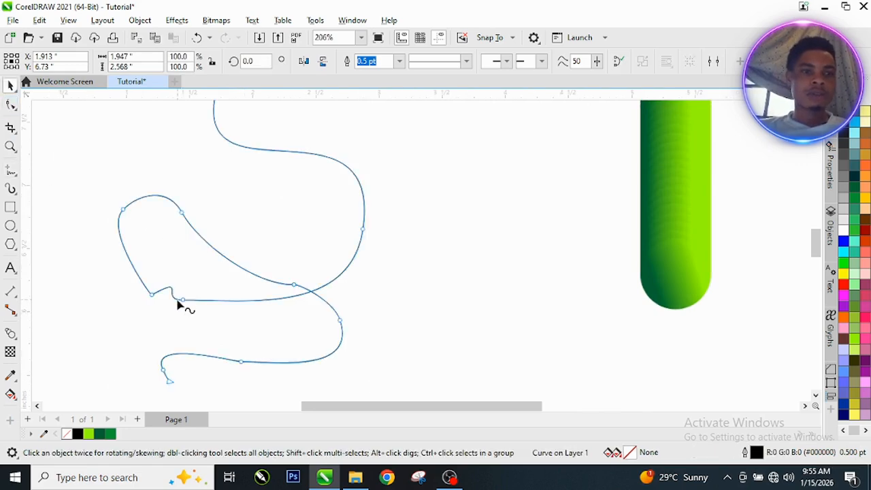
pyautogui.press('F10')
pyautogui.moveTo(182, 301); pyautogui.dragTo(151, 298)
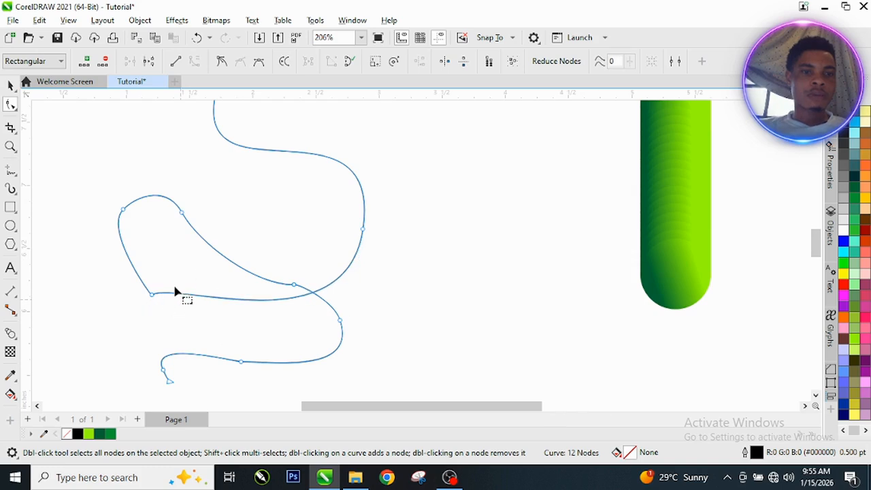
# Step: Delete the extra nodes on the left loop, the crossing and the bottom curve
pyautogui.doubleClick(153, 295)
pyautogui.click(151, 296)
pyautogui.doubleClick(151, 298)
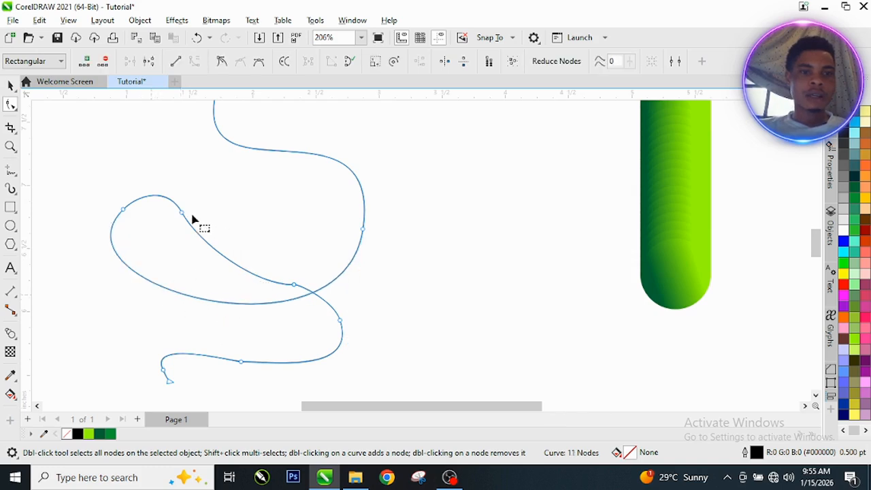
pyautogui.doubleClick(294, 286)
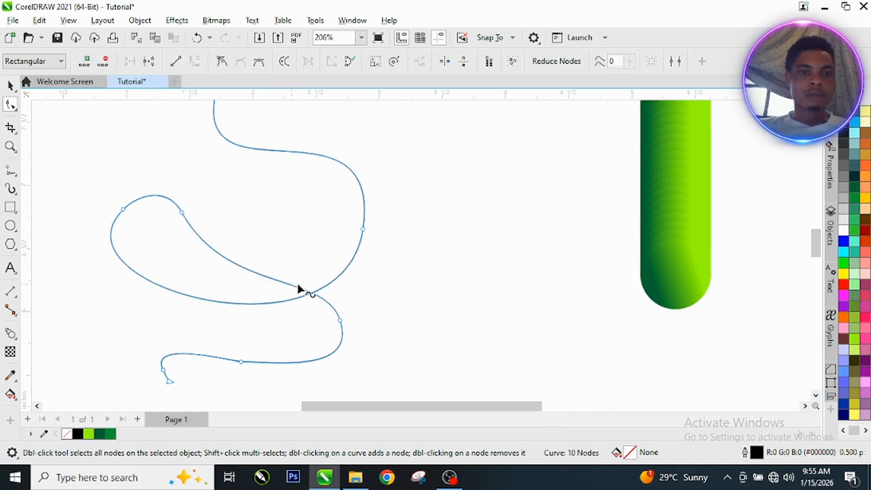
pyautogui.scroll(-2, 295, 232)
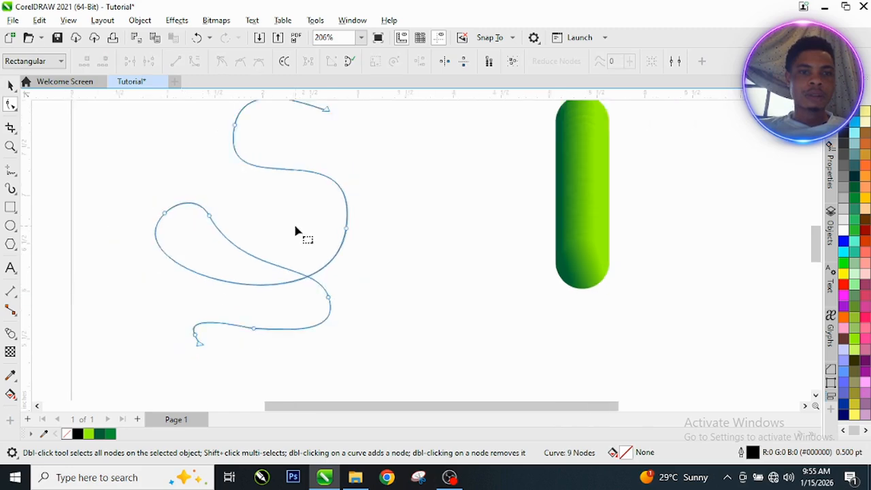
pyautogui.doubleClick(259, 318)
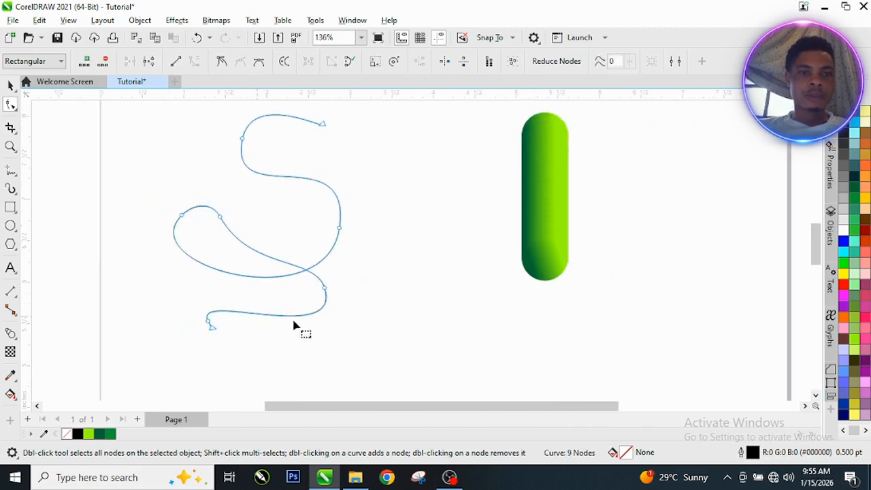
pyautogui.doubleClick(339, 229)
pyautogui.hotkey('ctrl', 'z')
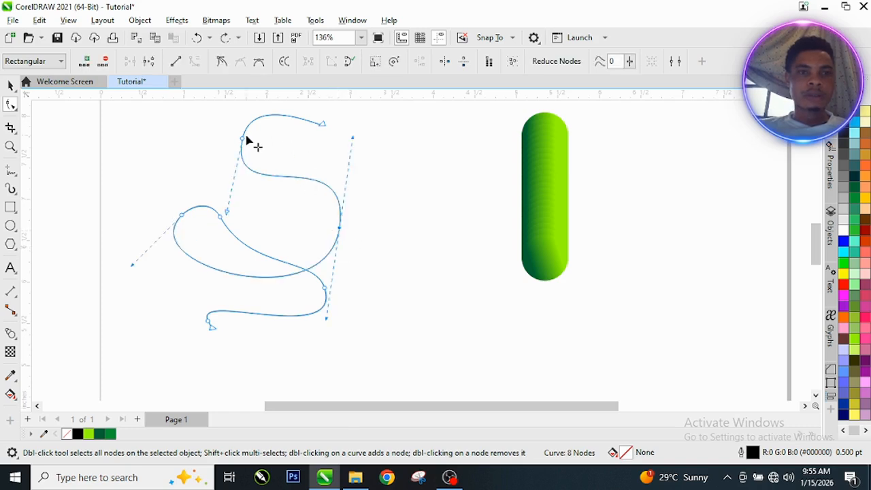
pyautogui.doubleClick(242, 140)
pyautogui.hotkey('ctrl', 'z')
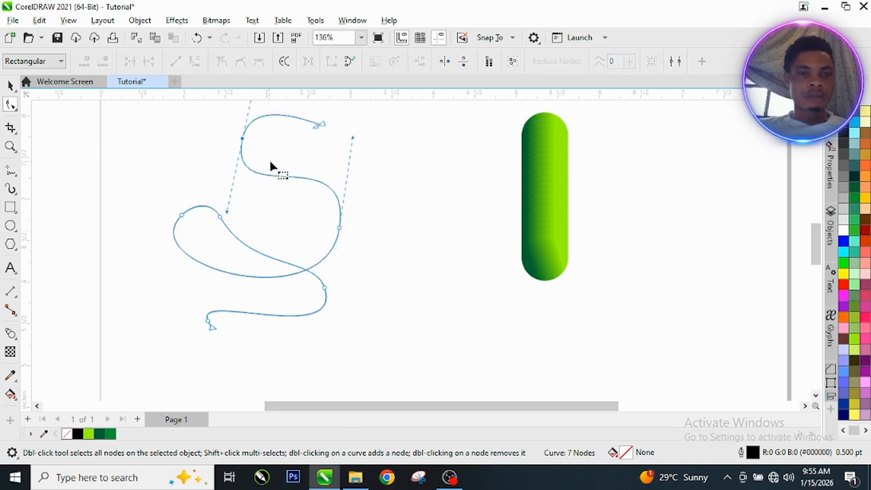
pyautogui.press('space')
# Step: Delete one more node each from the upper-left loop and the lower loop
pyautogui.scroll(-1, 292, 186)
pyautogui.scroll(1, 298, 261)
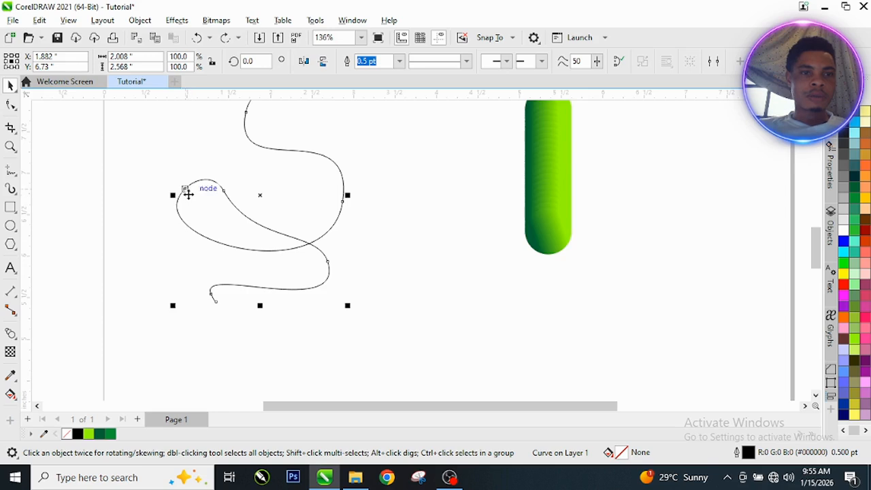
pyautogui.click(10, 104)
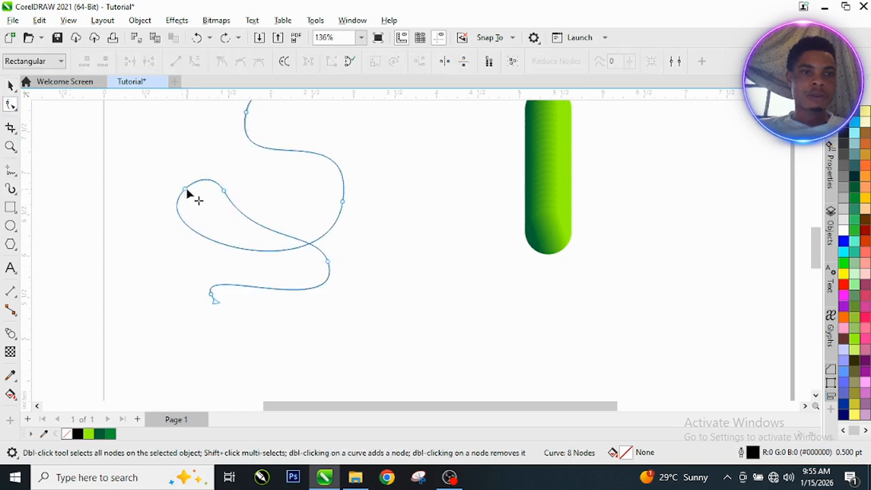
pyautogui.doubleClick(224, 193)
pyautogui.press('space')
pyautogui.scroll(-3, 393, 249)
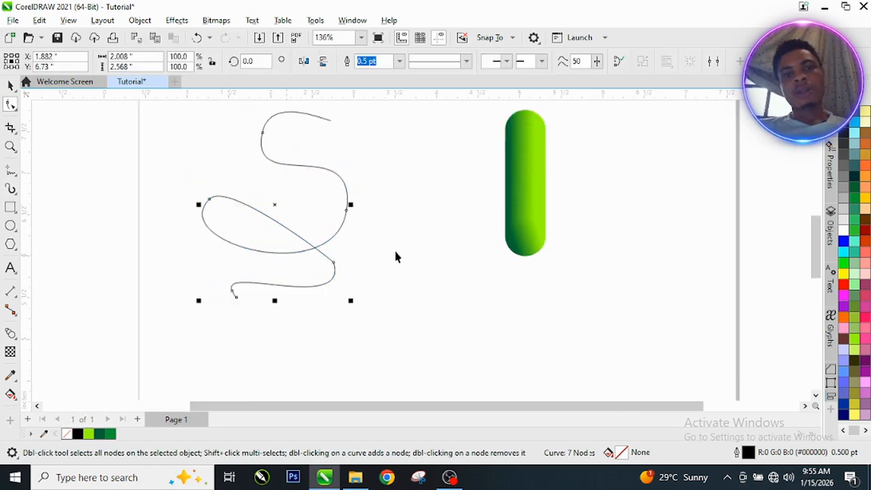
pyautogui.scroll(3, 302, 292)
pyautogui.click(10, 104)
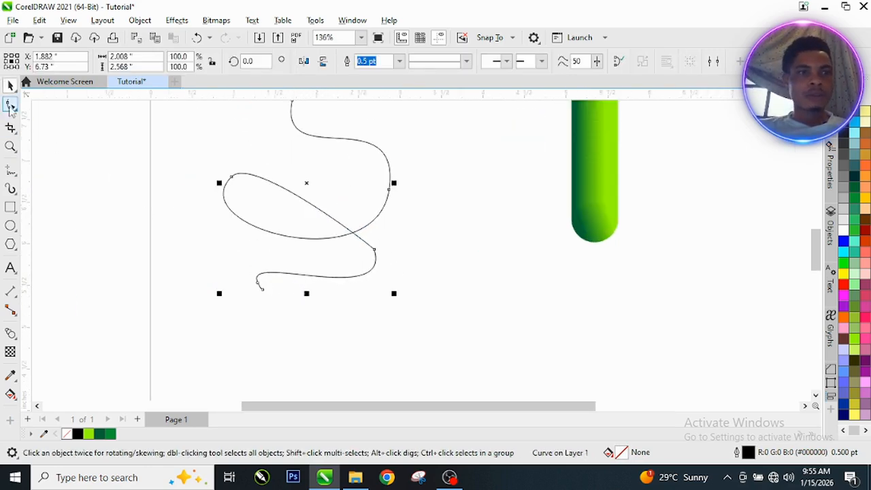
pyautogui.scroll(3, 255, 290)
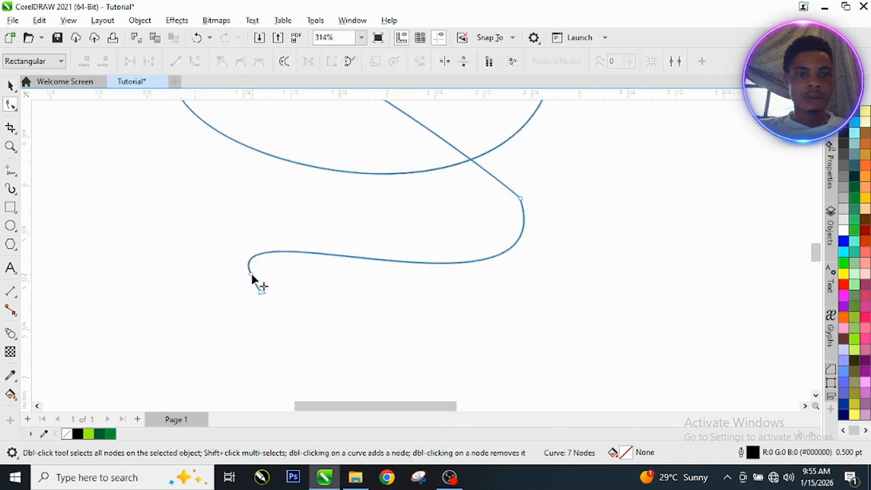
pyautogui.doubleClick(251, 274)
pyautogui.scroll(-3, 286, 285)
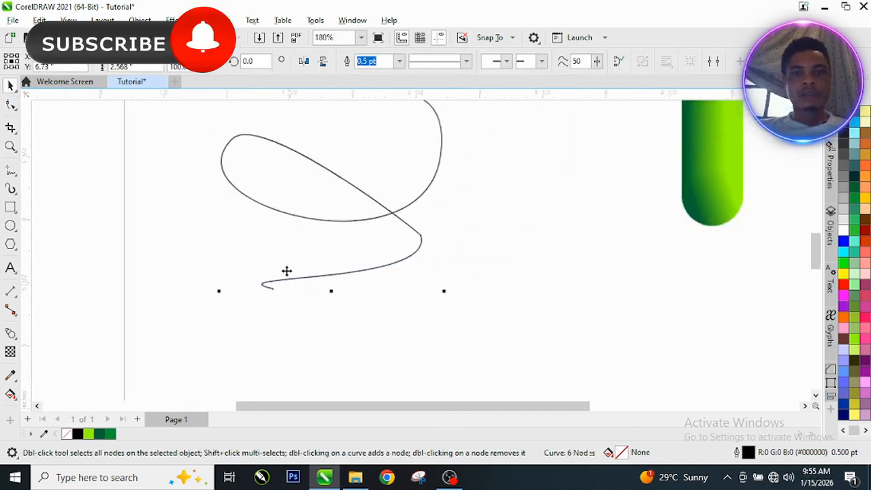
pyautogui.press('space')
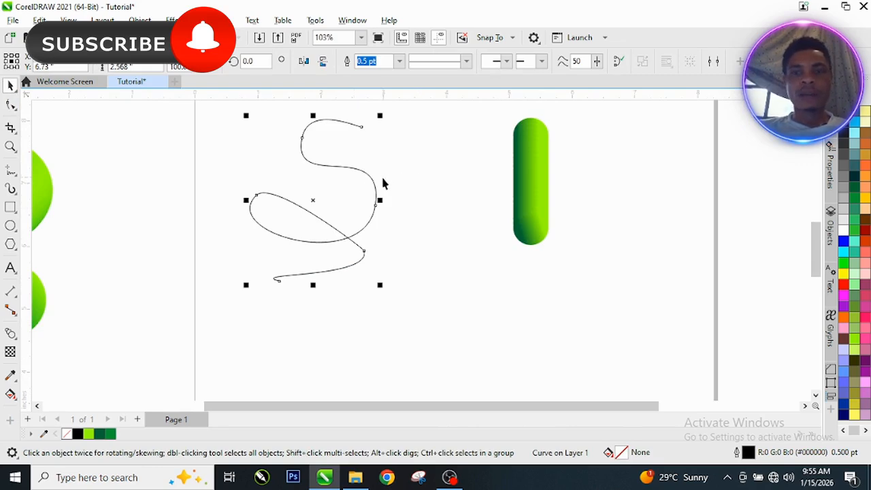
# Step: Deselect the curve, then reselect the whole wavy path
pyautogui.scroll(2, 379, 150)
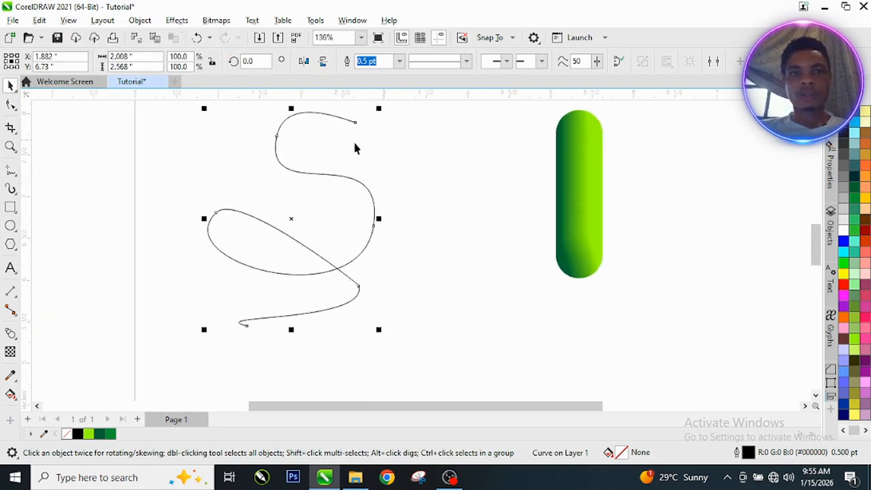
pyautogui.click(450, 192)
pyautogui.scroll(-2, 251, 195)
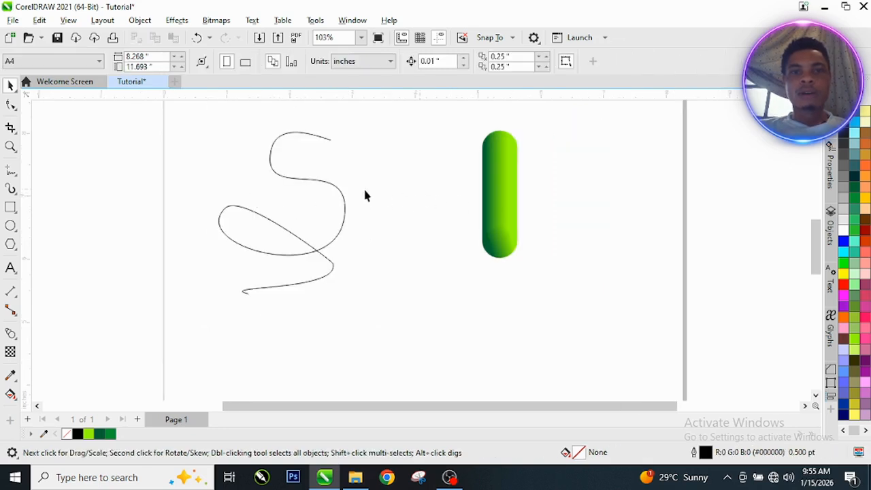
pyautogui.click(288, 234)
# Step: Move the wavy path slightly right, then choose New Path from the blend's Path properties
pyautogui.moveTo(282, 228); pyautogui.dragTo(346, 226)
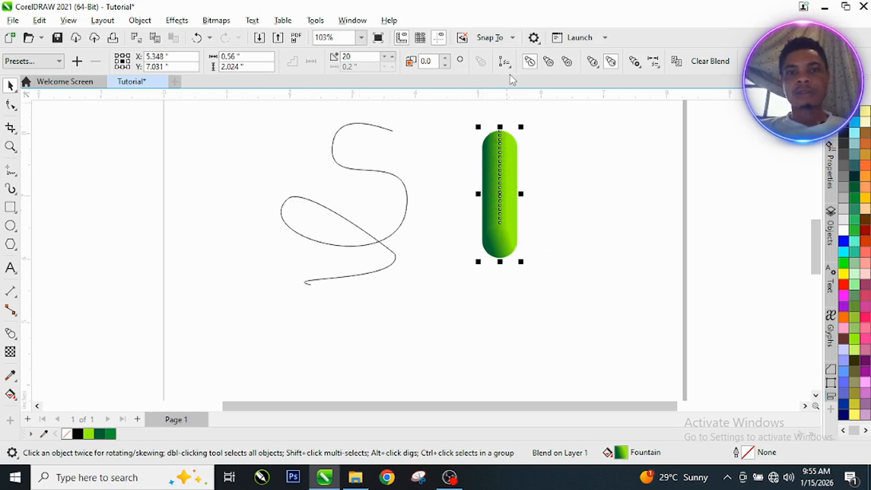
pyautogui.scroll(1, 538, 117)
pyautogui.scroll(2, 537, 116)
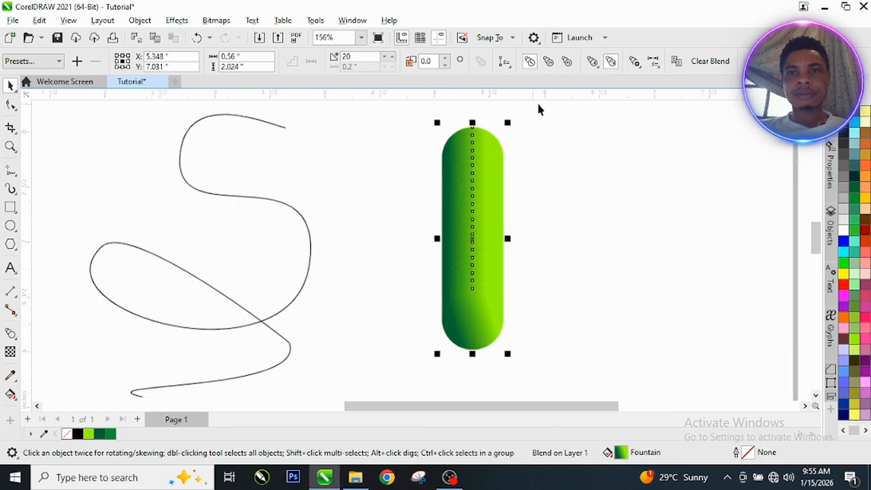
pyautogui.click(512, 72)
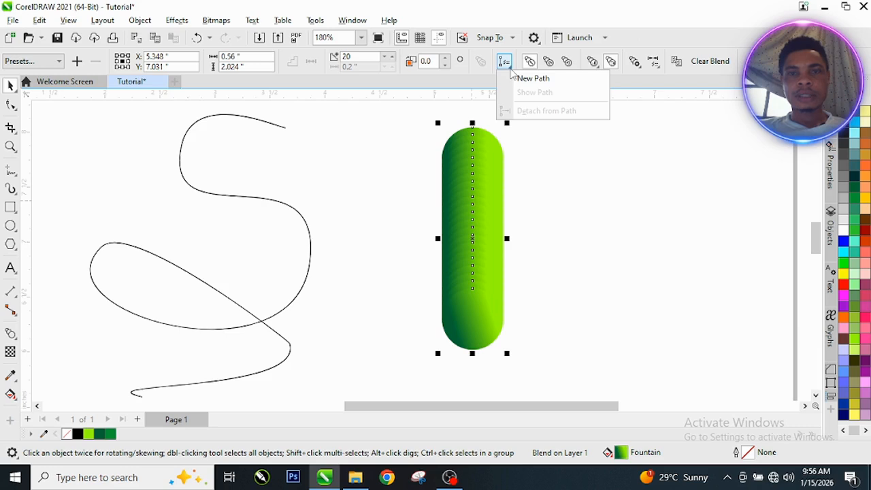
pyautogui.click(558, 80)
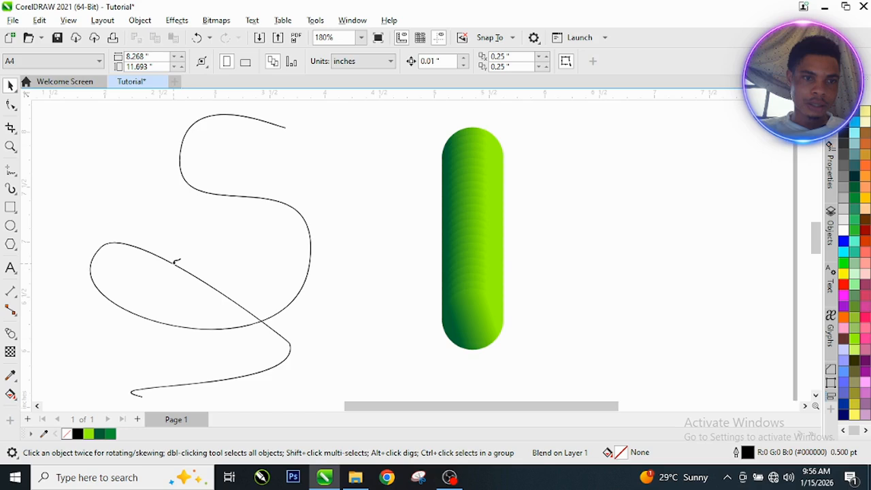
# Step: Attach the green blend to the S-shaped wavy path
pyautogui.click(175, 262)
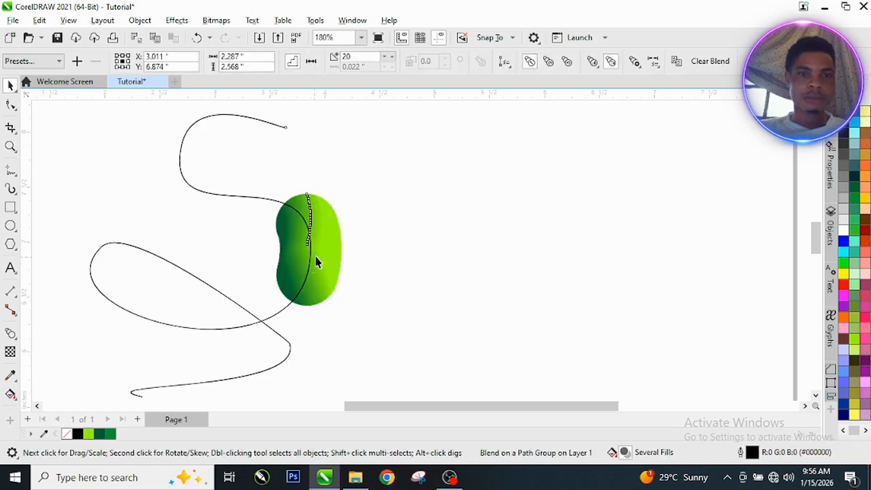
pyautogui.scroll(3, 315, 255)
pyautogui.scroll(2, 324, 232)
pyautogui.scroll(-2, 325, 229)
pyautogui.scroll(2, 325, 229)
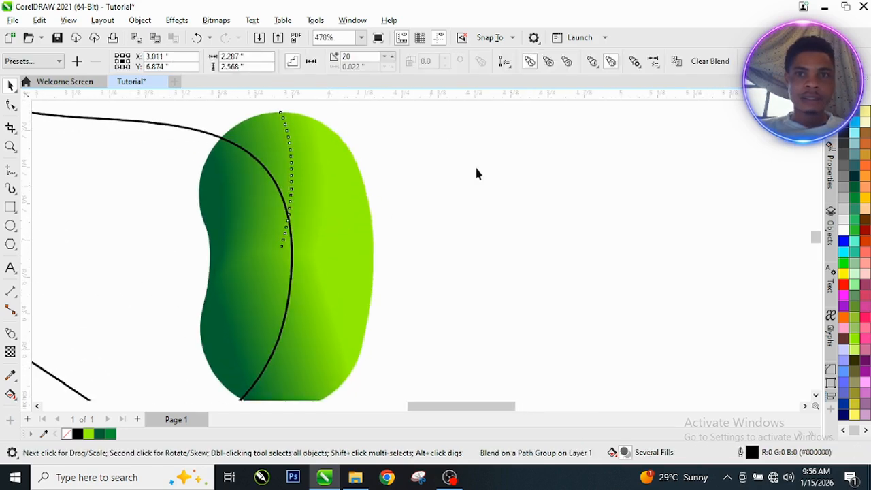
# Step: Choose Blend along full path so the circles span the entire curve
pyautogui.click(634, 62)
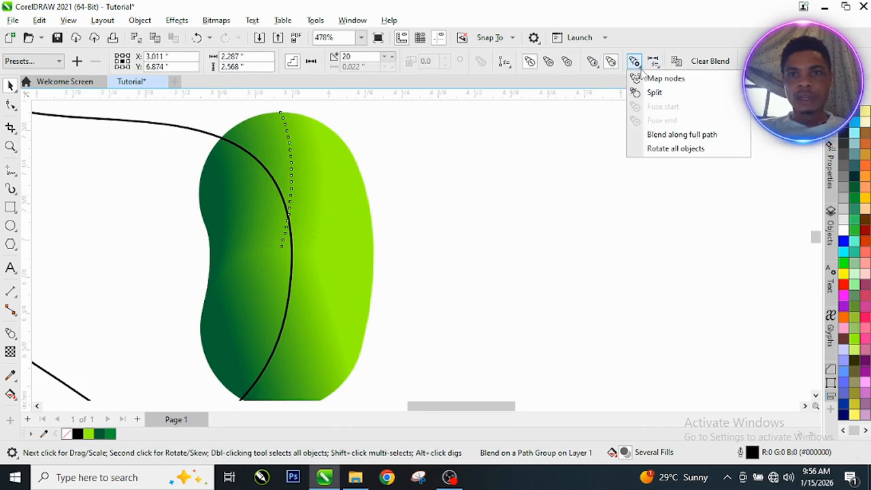
pyautogui.click(675, 140)
pyautogui.scroll(-7, 340, 175)
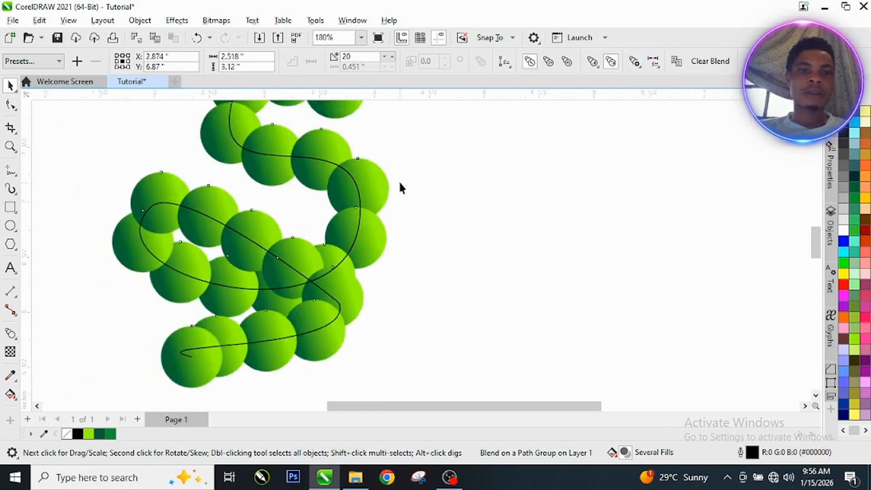
pyautogui.scroll(4, 282, 117)
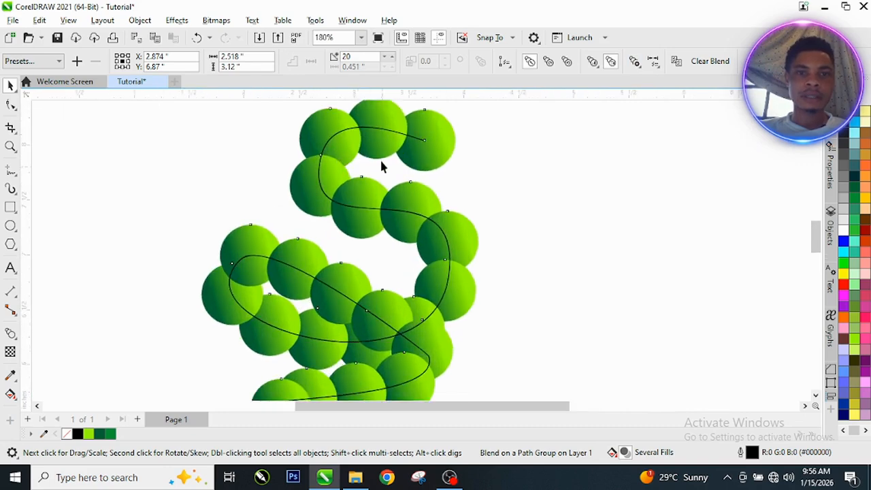
pyautogui.scroll(-1, 380, 158)
pyautogui.scroll(2, 353, 207)
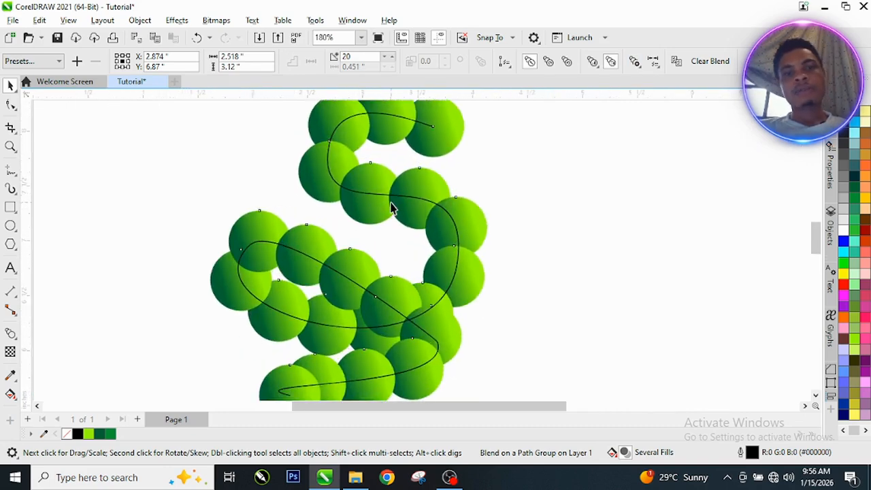
pyautogui.scroll(-1, 393, 208)
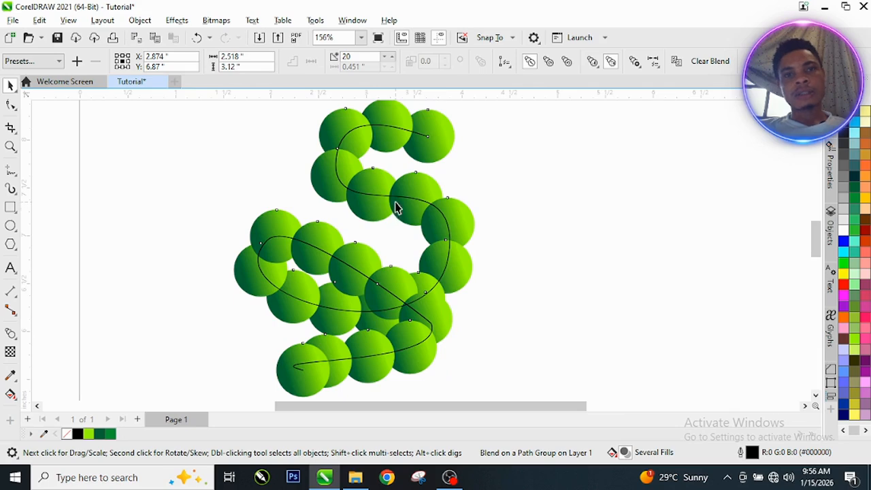
pyautogui.scroll(1, 398, 207)
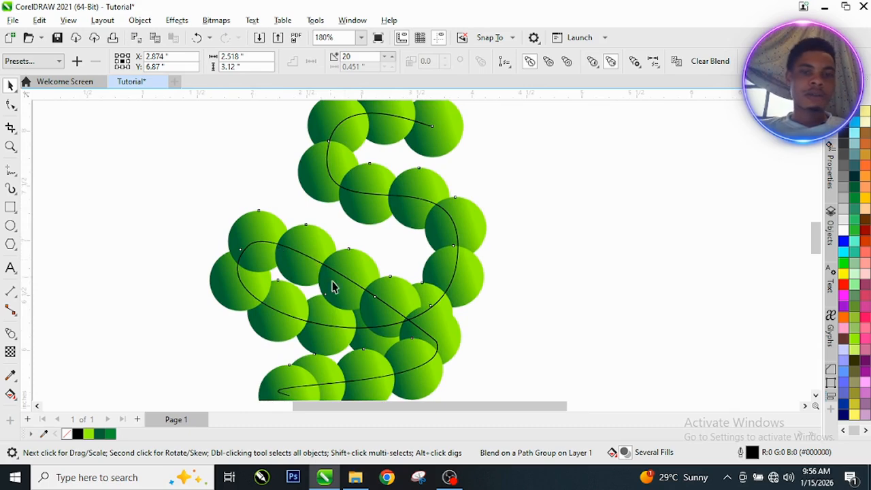
pyautogui.scroll(-3, 376, 273)
pyautogui.scroll(2, 321, 350)
pyautogui.scroll(2, 335, 342)
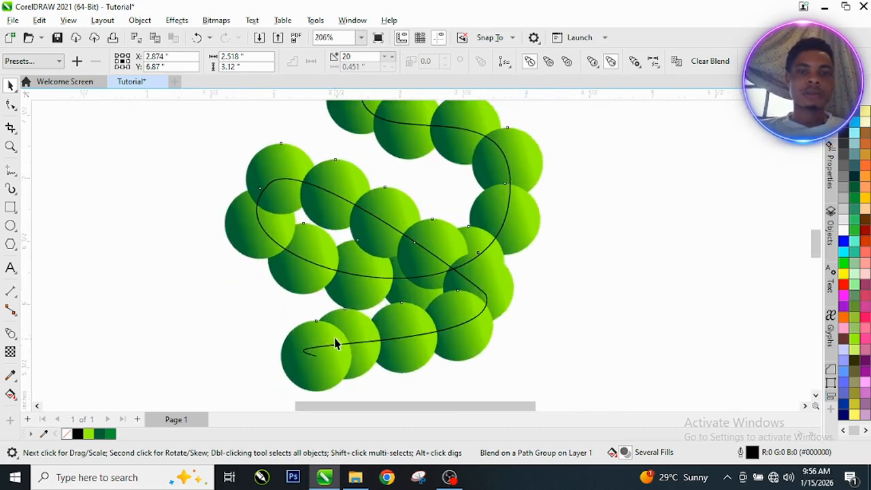
pyautogui.scroll(-2, 337, 340)
pyautogui.scroll(-3, 422, 272)
pyautogui.scroll(-2, 444, 220)
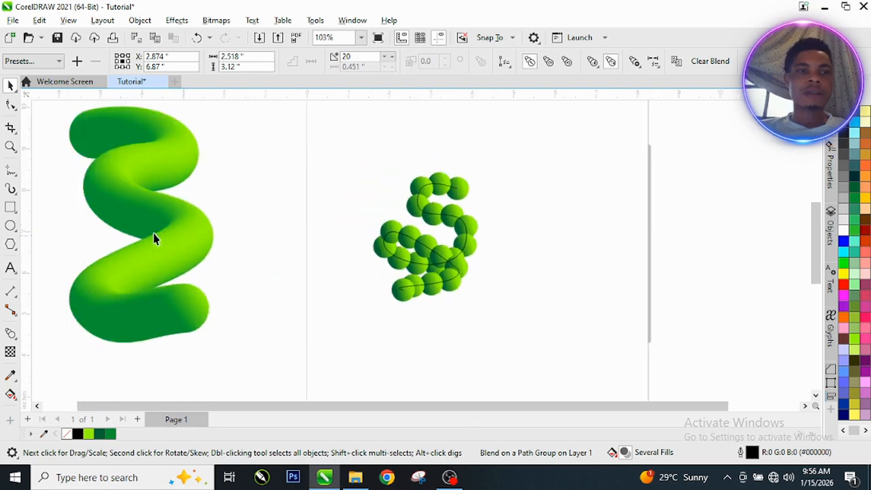
pyautogui.scroll(5, 151, 243)
pyautogui.scroll(-3, 228, 245)
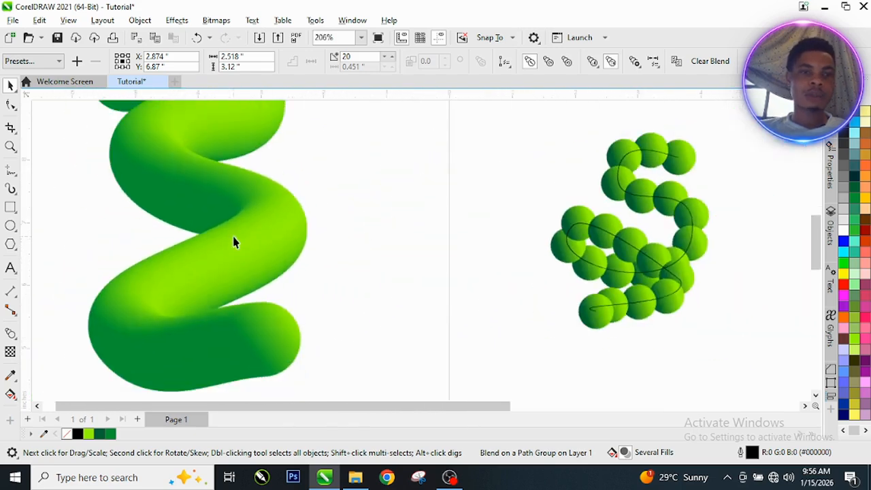
pyautogui.scroll(3, 210, 174)
pyautogui.scroll(-3, 99, 218)
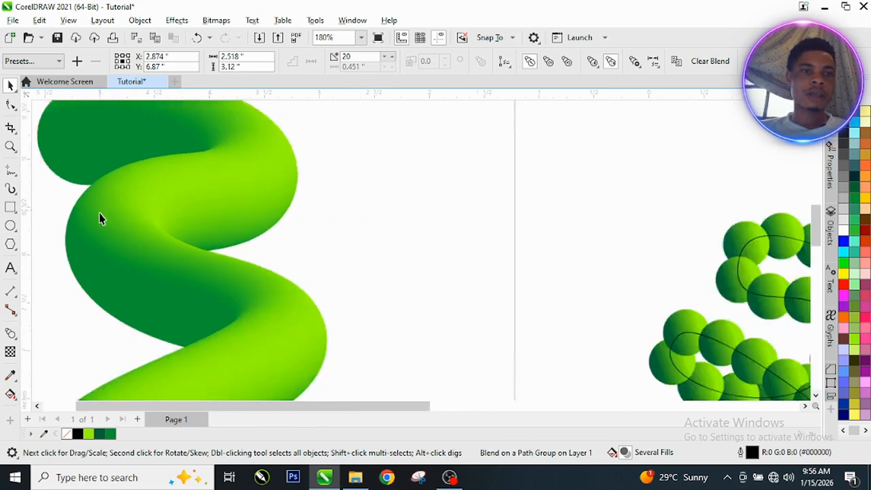
pyautogui.scroll(1, 456, 275)
pyautogui.scroll(3, 455, 271)
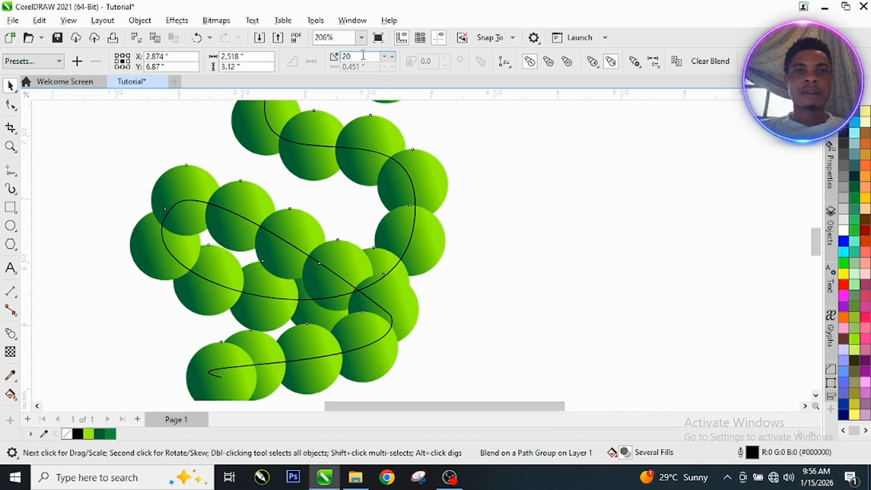
# Step: Set the blend to 100 steps so the circles merge into a continuous green tube
pyautogui.moveTo(363, 57); pyautogui.dragTo(340, 59)
pyautogui.write('1')
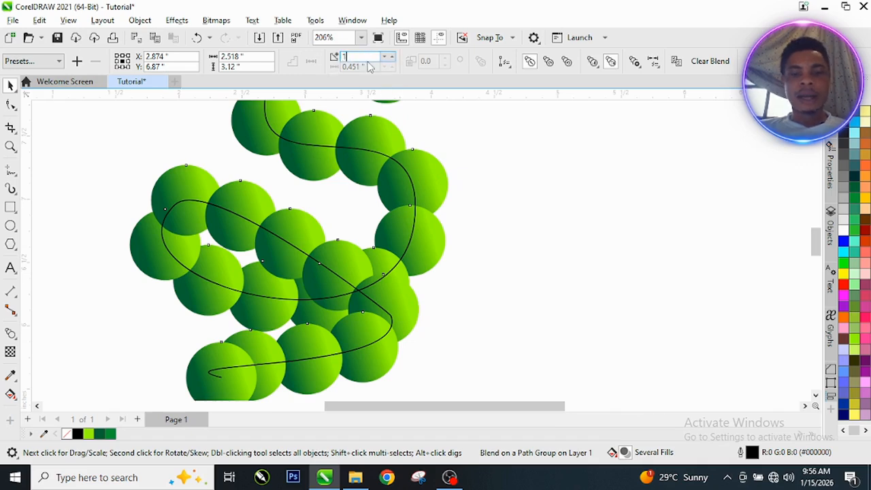
pyautogui.write('00')
pyautogui.press('Return')
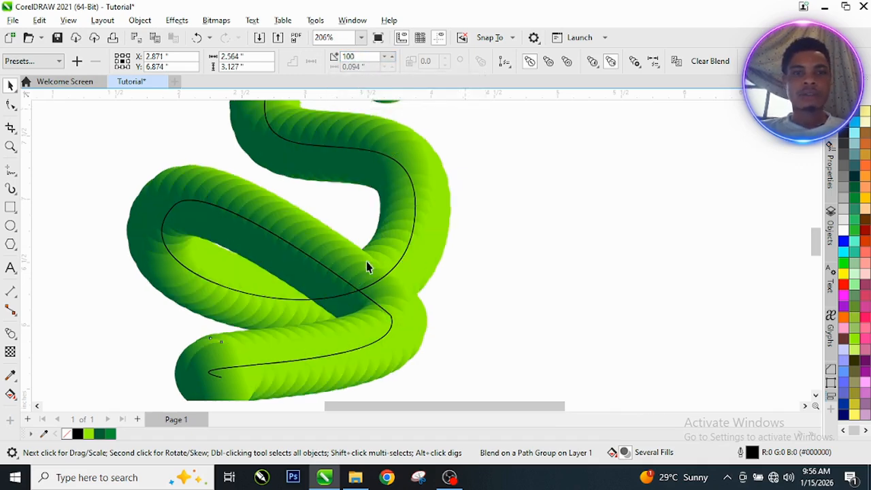
pyautogui.scroll(-3, 366, 263)
pyautogui.scroll(4, 343, 213)
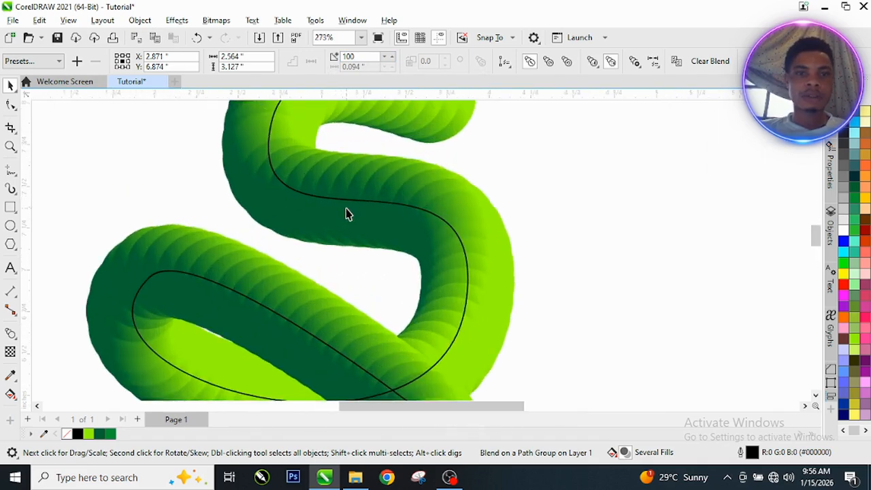
pyautogui.scroll(-2, 345, 207)
pyautogui.scroll(-2, 346, 204)
pyautogui.scroll(2, 380, 208)
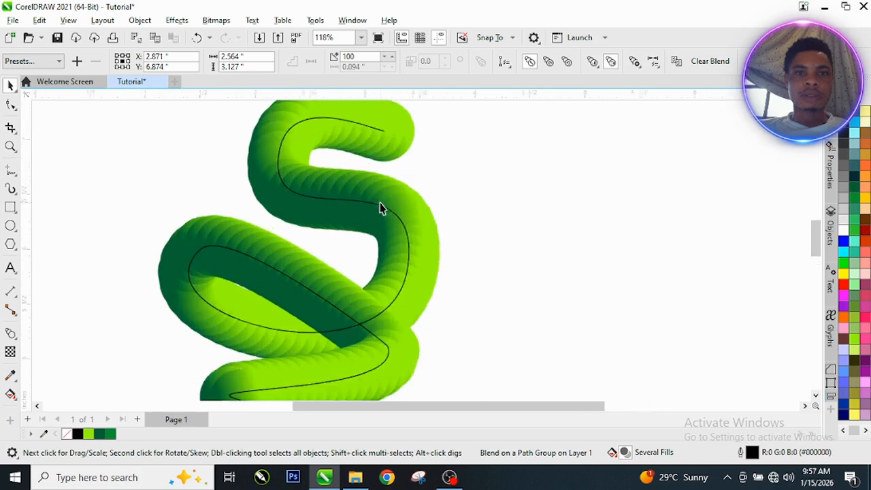
pyautogui.scroll(-2, 379, 209)
pyautogui.scroll(1, 365, 214)
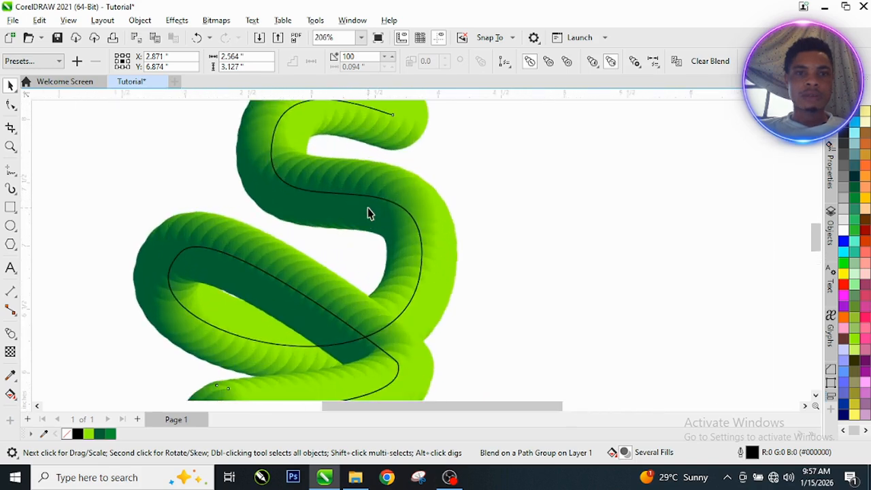
pyautogui.scroll(-3, 315, 214)
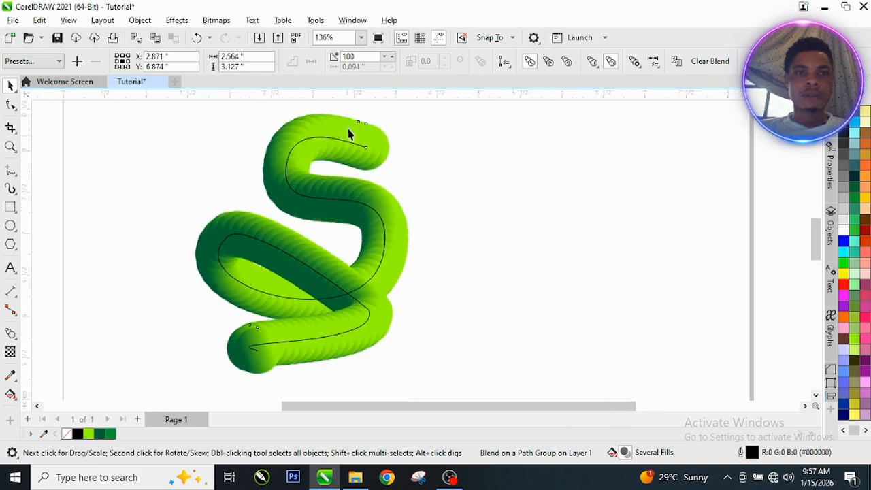
# Step: Raise the blend step count to 400 for a seamless, ridge-free tube
pyautogui.moveTo(363, 57); pyautogui.dragTo(324, 60)
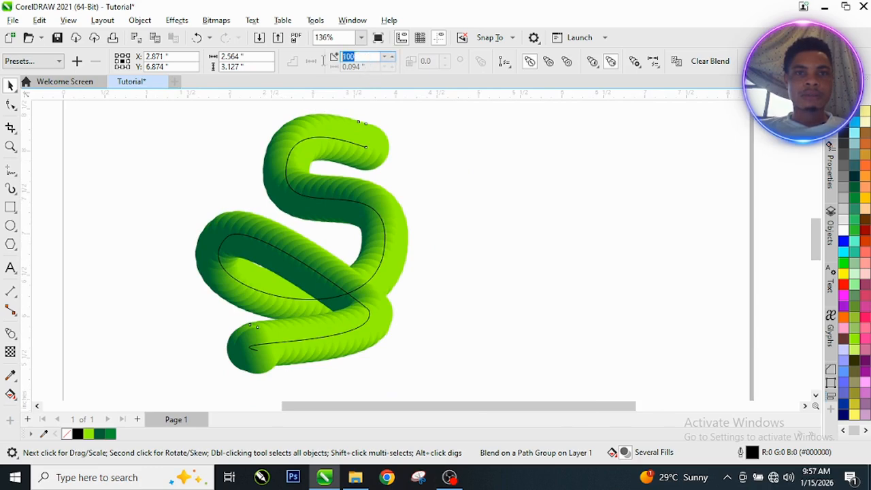
pyautogui.write('4')
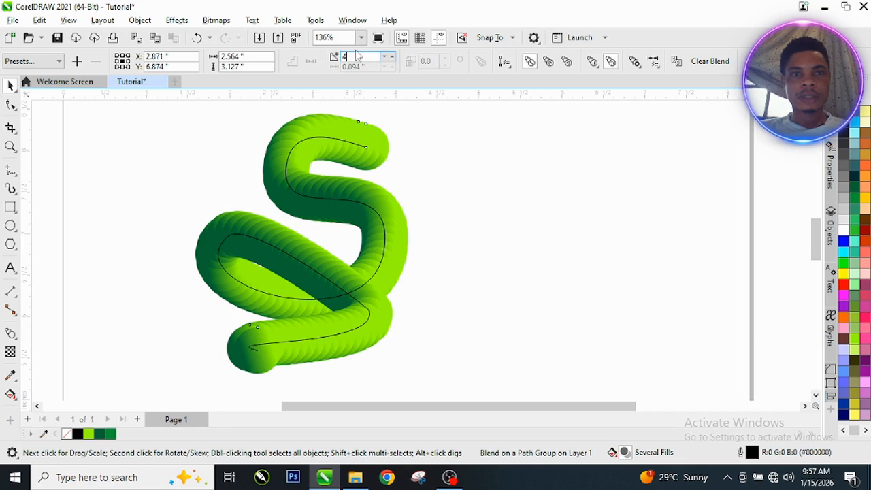
pyautogui.write('00')
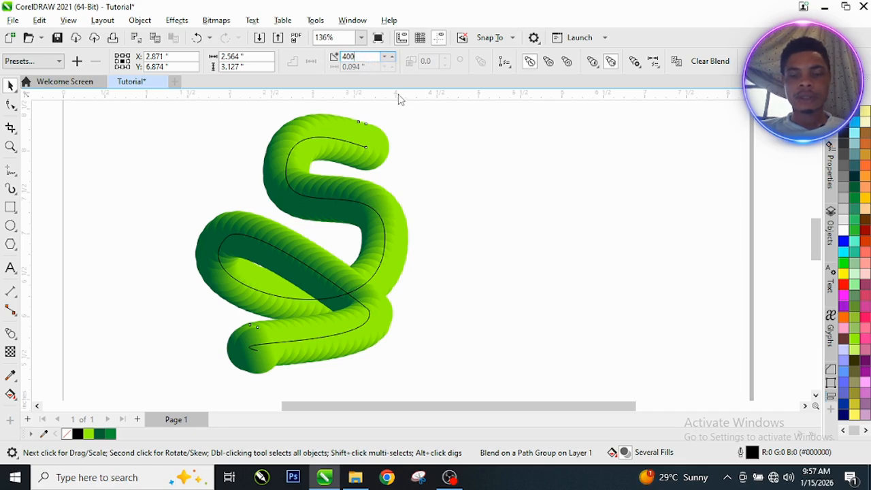
pyautogui.press('Return')
pyautogui.scroll(2, 354, 210)
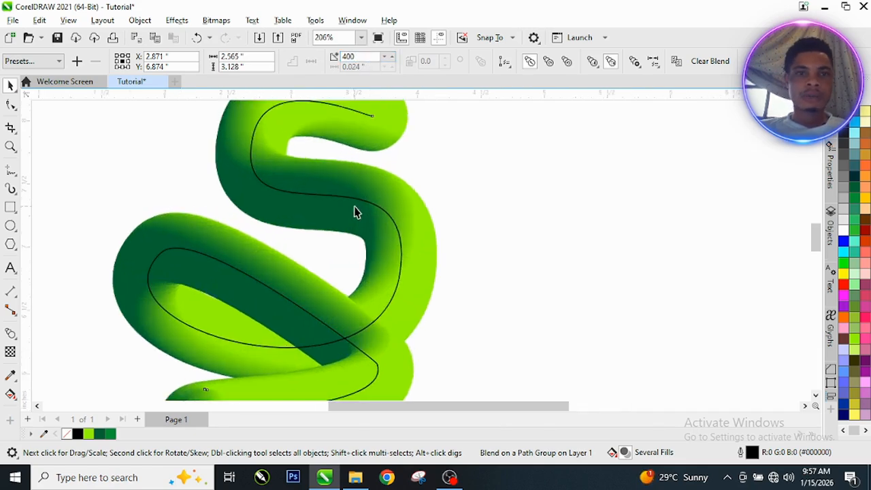
pyautogui.press('F10')
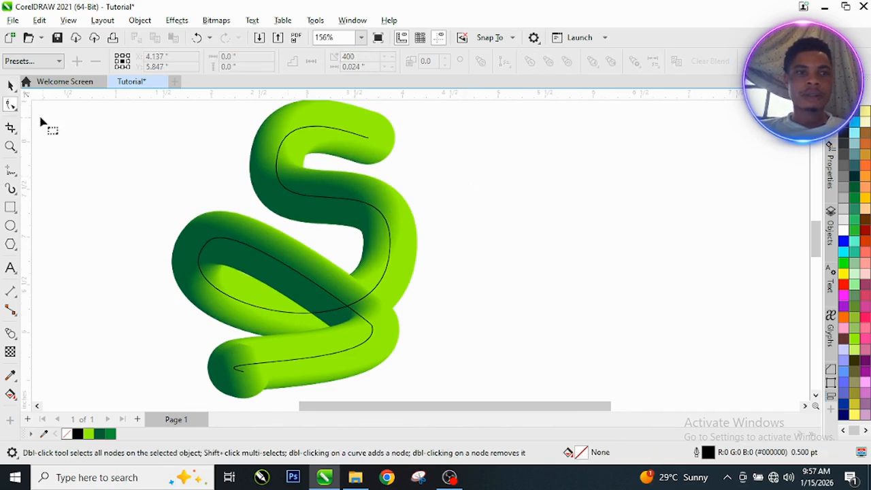
# Step: Select the black wavy guide path under the tube and remove its outline
pyautogui.press('space')
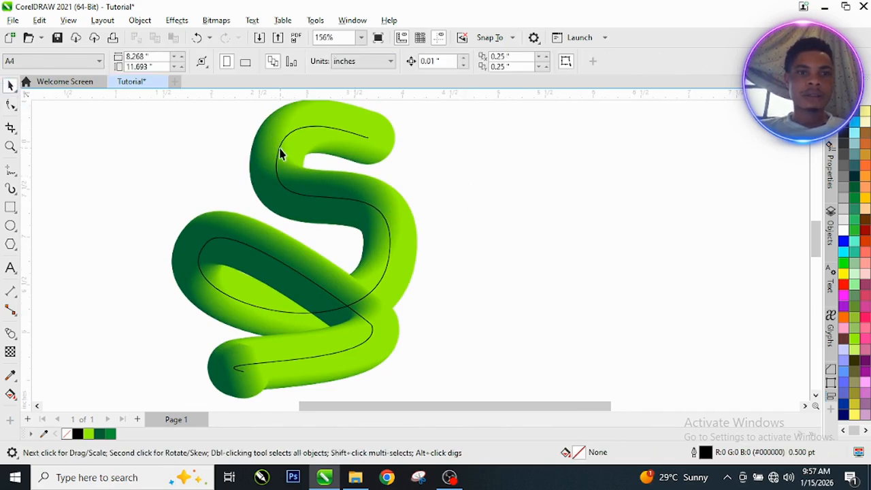
pyautogui.click(280, 149)
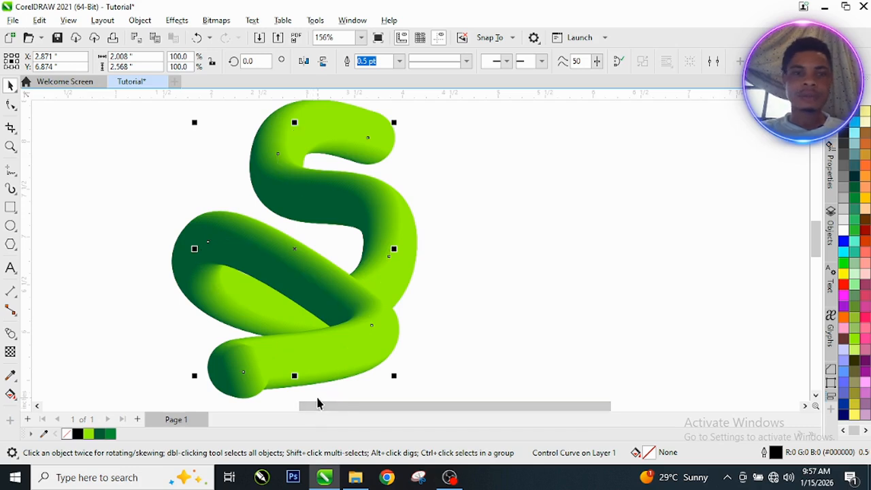
pyautogui.press('Escape')
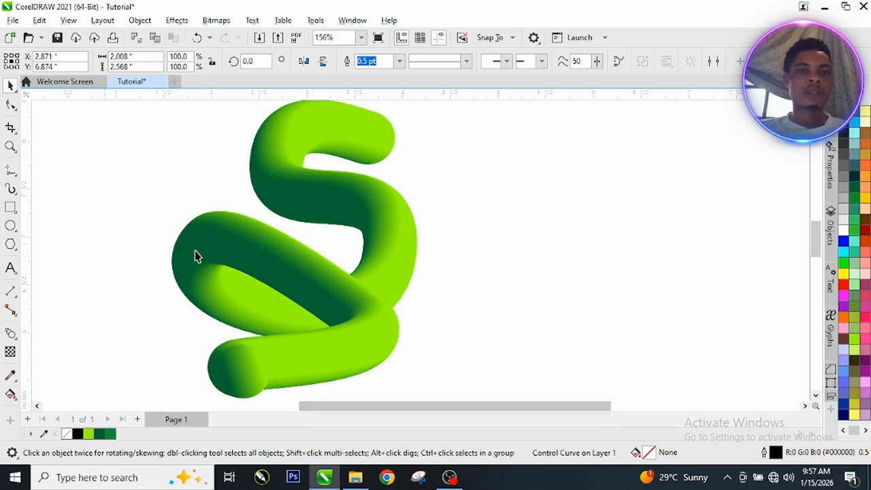
pyautogui.scroll(-1, 327, 270)
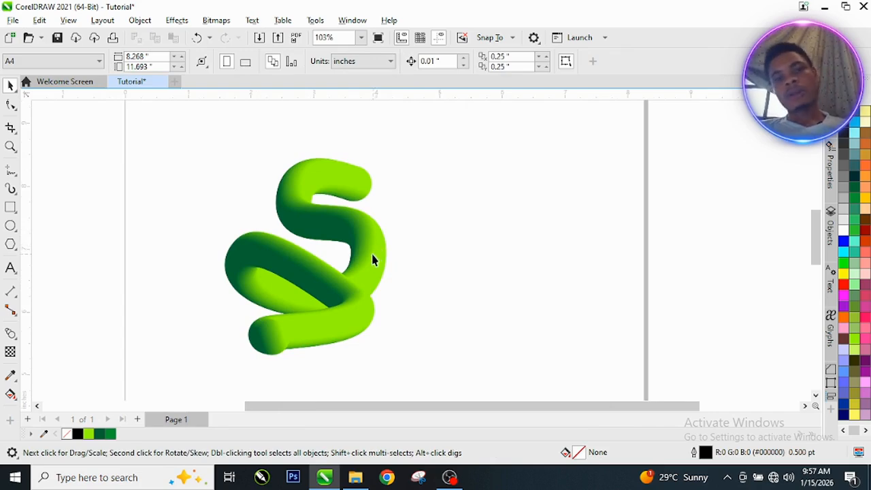
pyautogui.scroll(2, 315, 270)
pyautogui.scroll(-2, 328, 252)
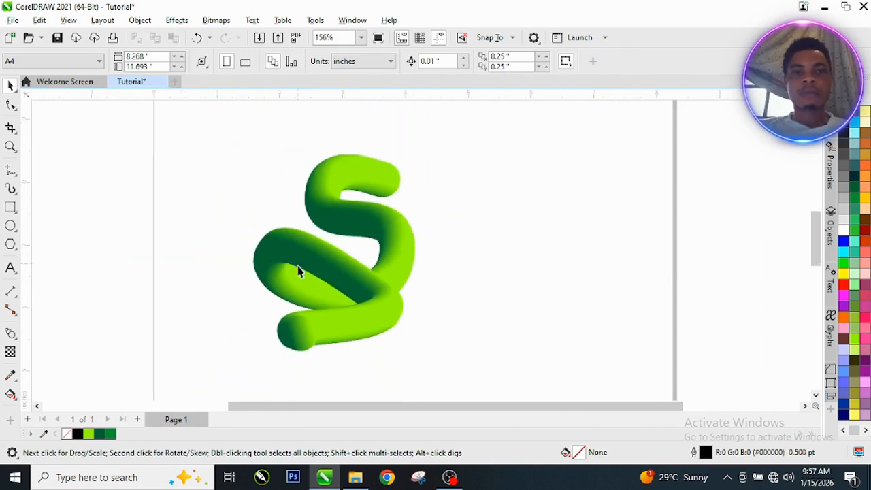
pyautogui.scroll(3, 299, 272)
pyautogui.scroll(-2, 320, 274)
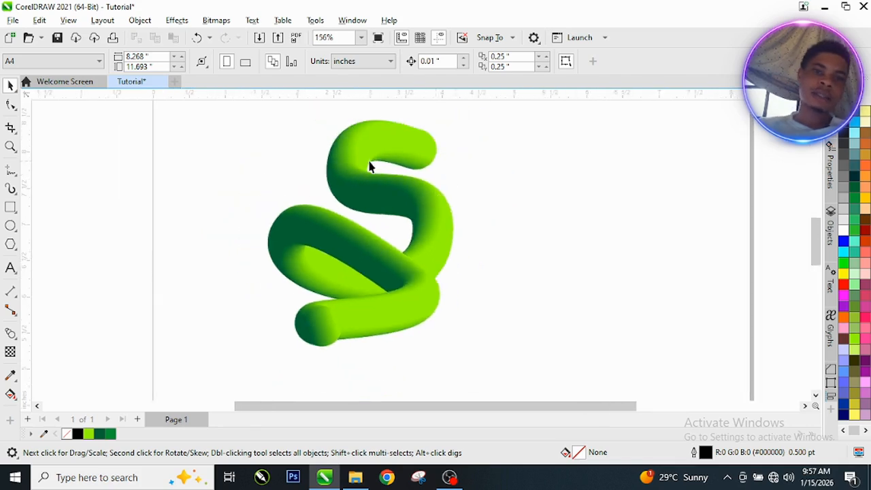
pyautogui.scroll(-1, 407, 165)
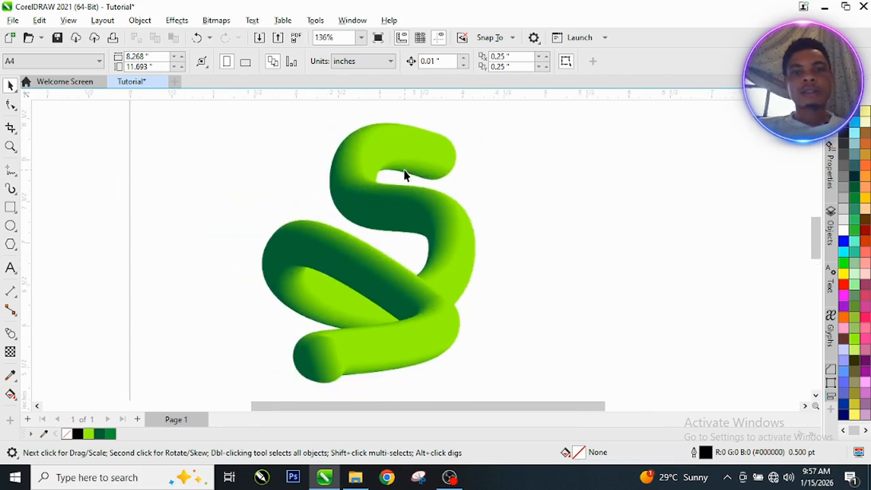
pyautogui.scroll(1, 408, 262)
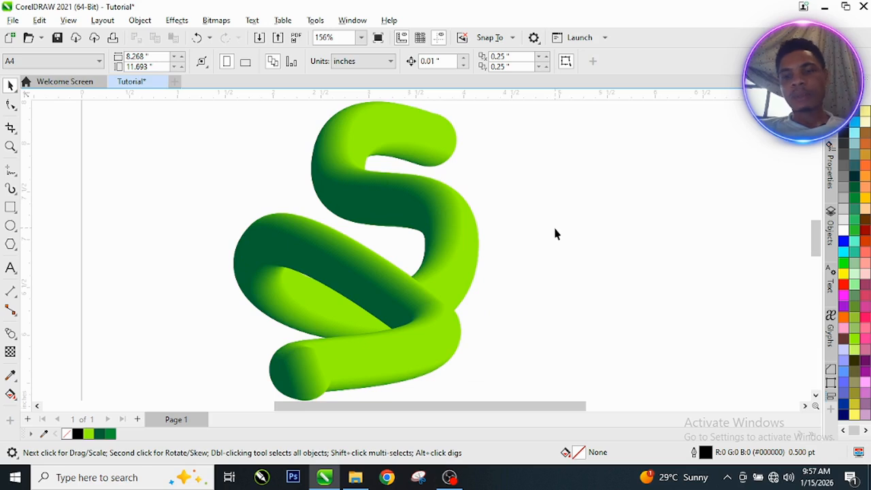
pyautogui.scroll(2, 477, 238)
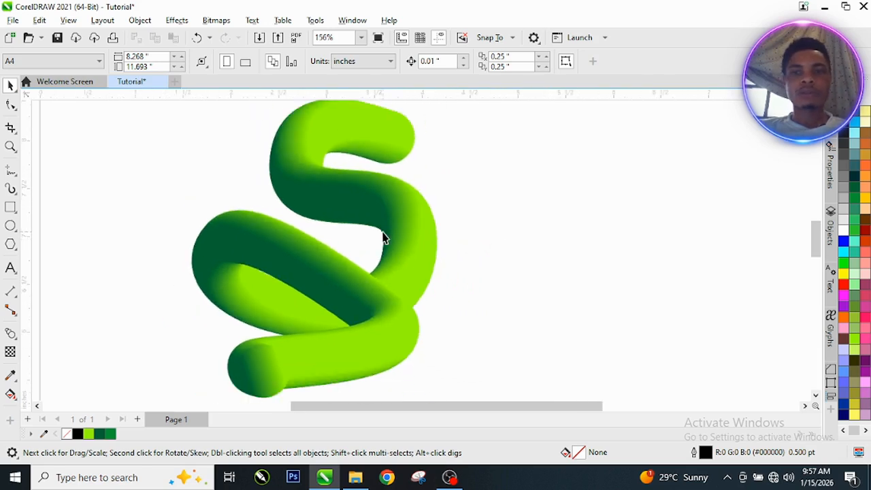
pyautogui.scroll(-1, 374, 185)
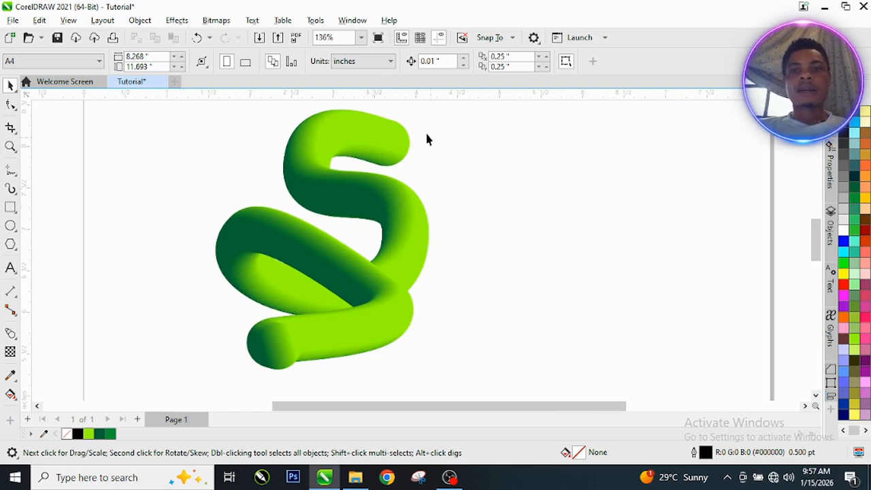
pyautogui.scroll(1, 371, 174)
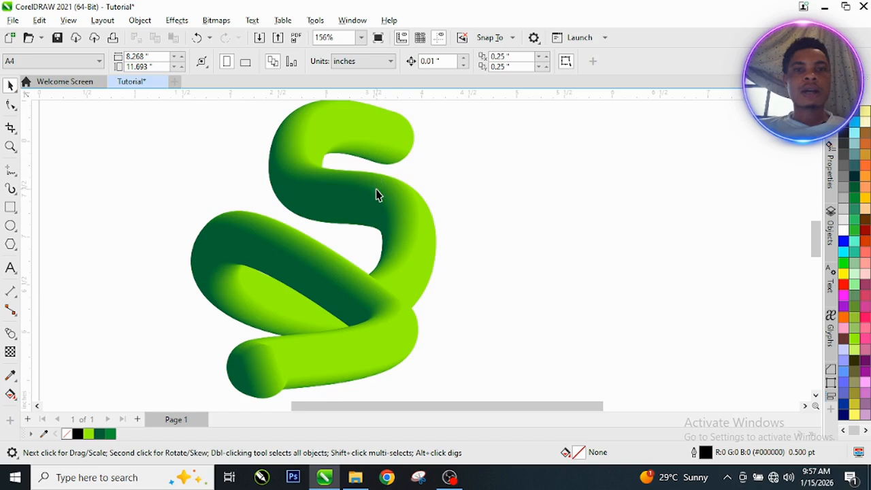